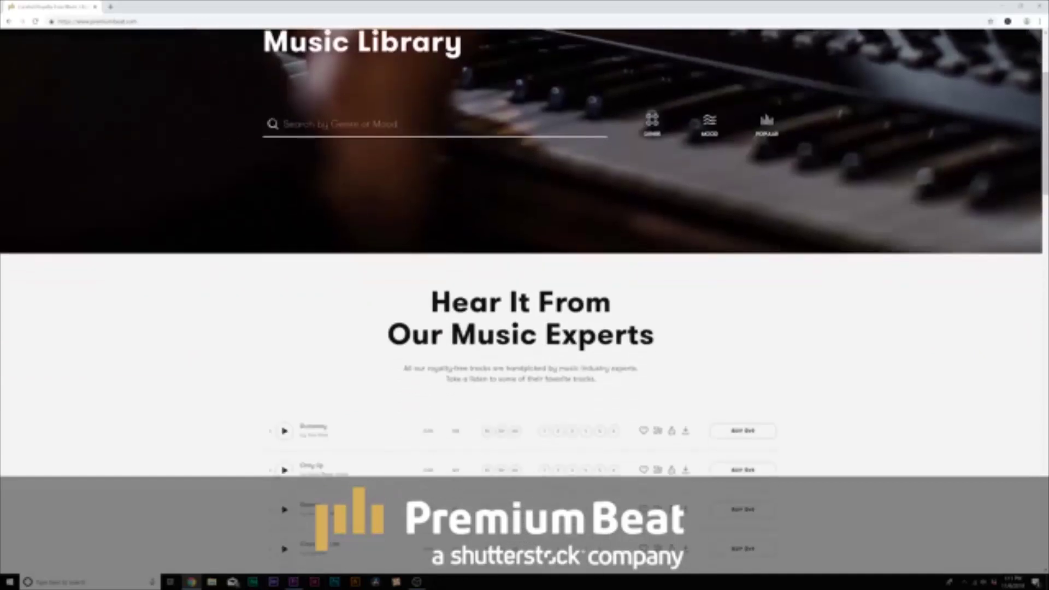
scroll(253, 452, "down", 2)
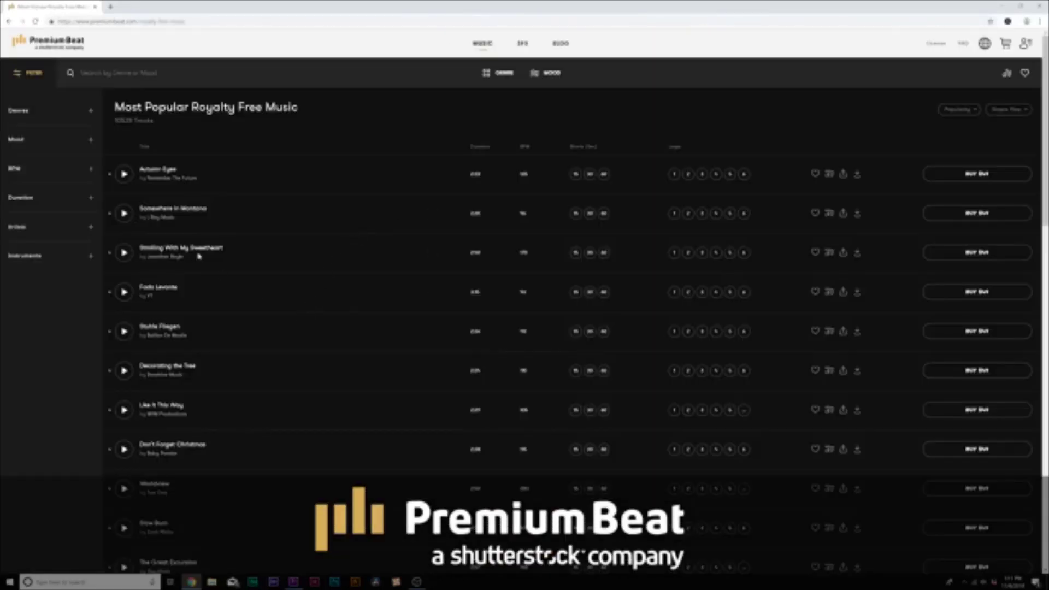
Browse the most popular royalty-free music, play the track Autumn Eyes and look through the genre filters.
left_click(126, 177)
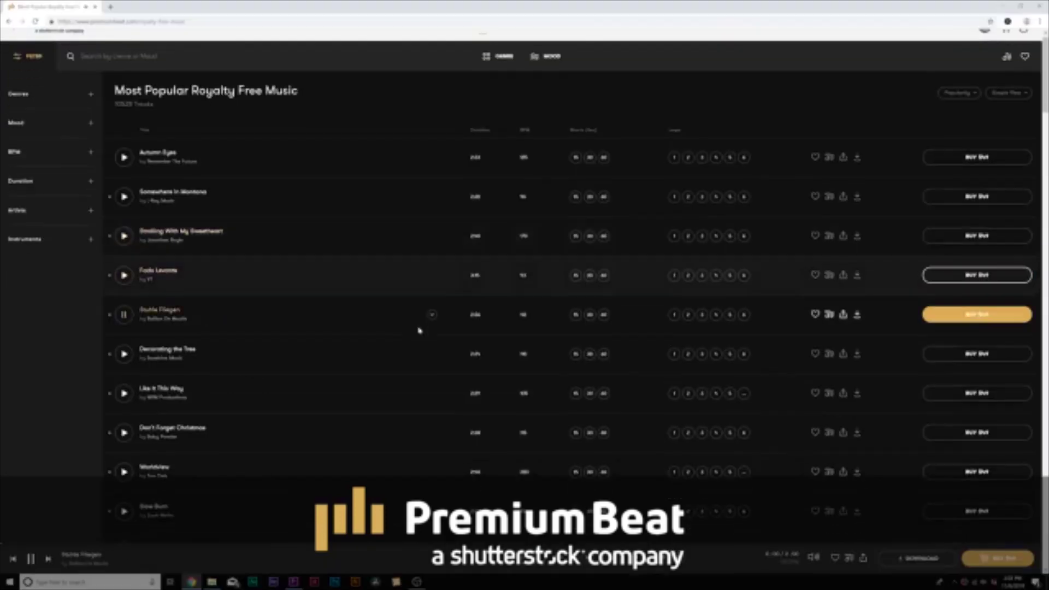
scroll(419, 330, "down", 3)
scroll(419, 330, "down", 2)
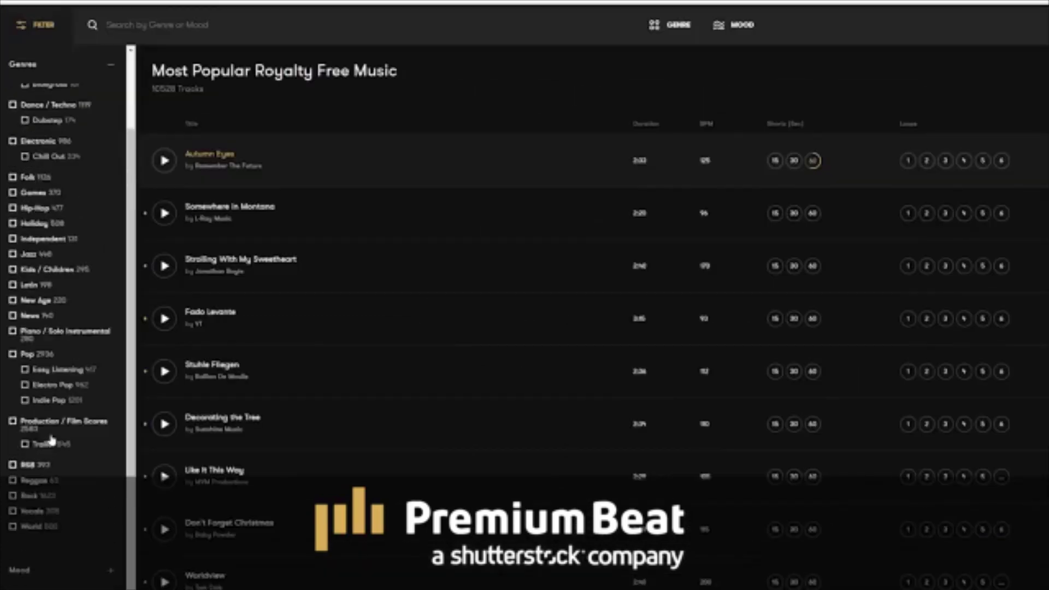
scroll(21, 103, "up", 3)
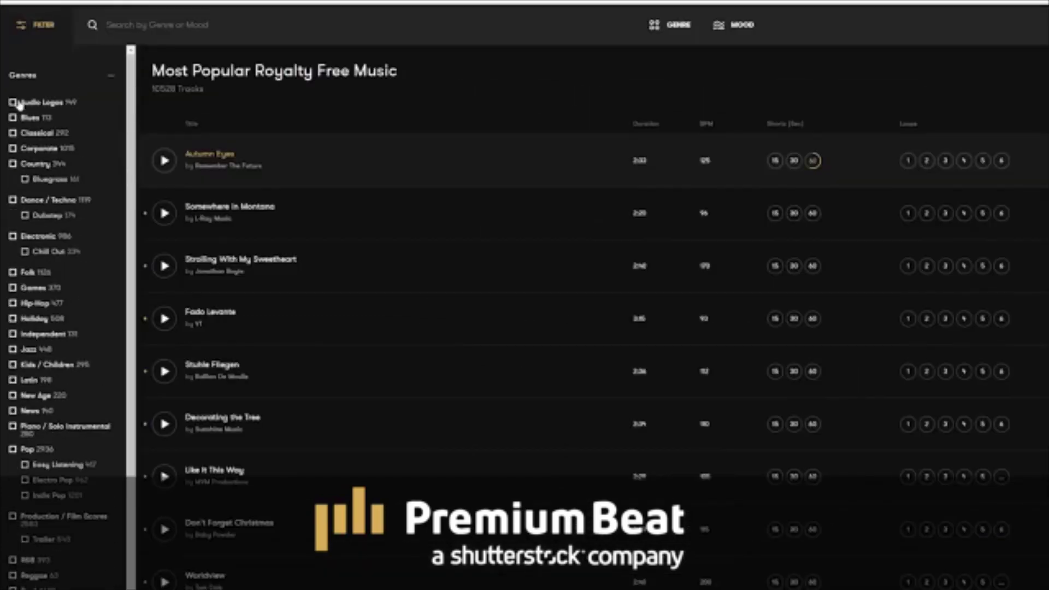
left_click(110, 65)
left_click(45, 117)
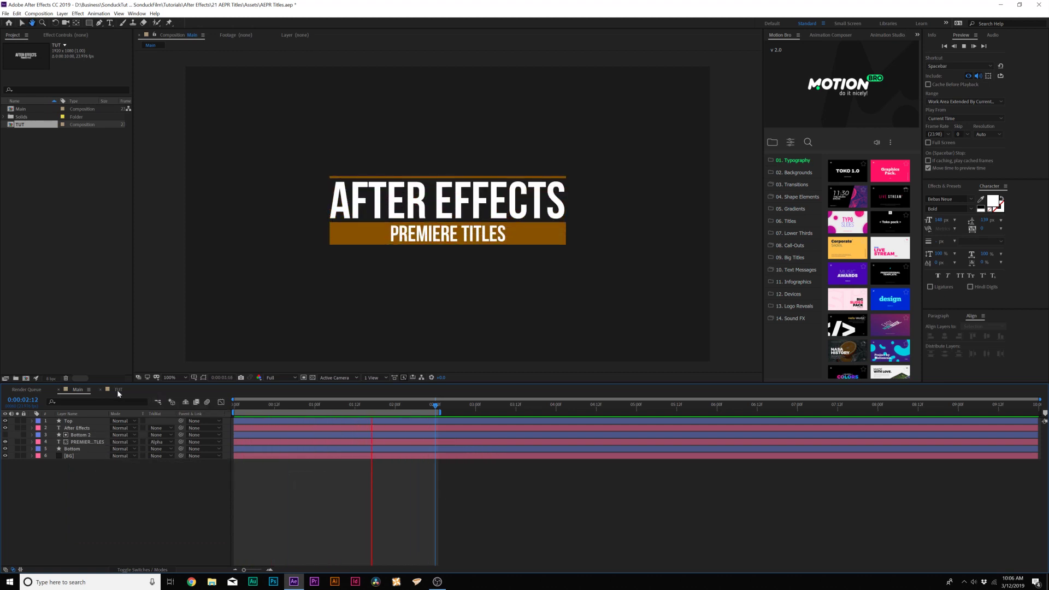
Open the TUT composition in After Effects and review its two title text layers and background layer.
left_click(117, 390)
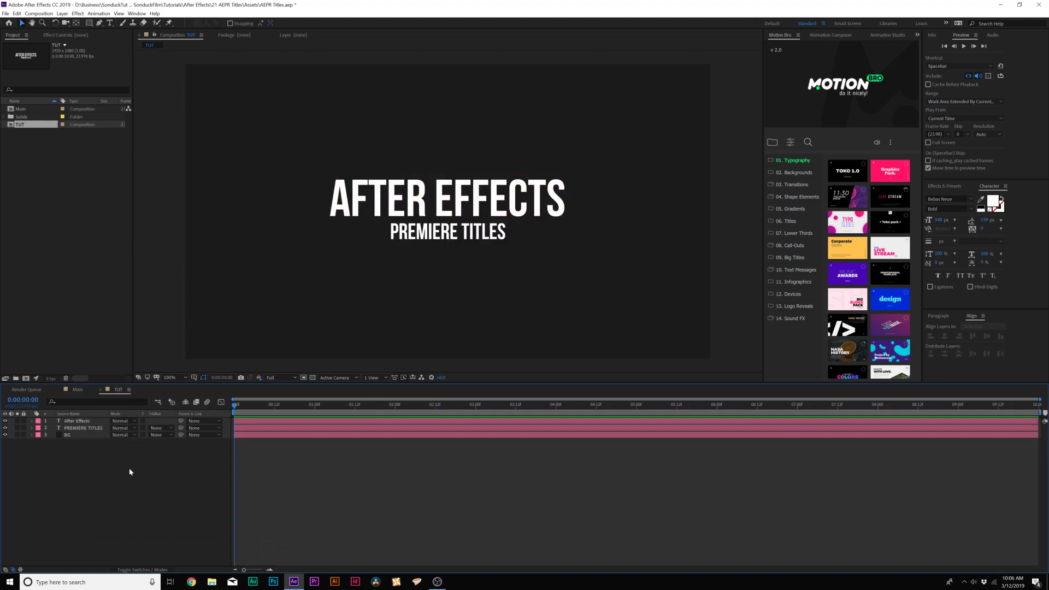
left_click(77, 433)
left_click(77, 421)
left_click(74, 414)
left_click(82, 427)
left_click(99, 440)
Draw a rectangle with no stroke, about 863 by 74 px, over PREMIERE TITLES, spanning the width of AFTER EFFECTS.
left_click(90, 23)
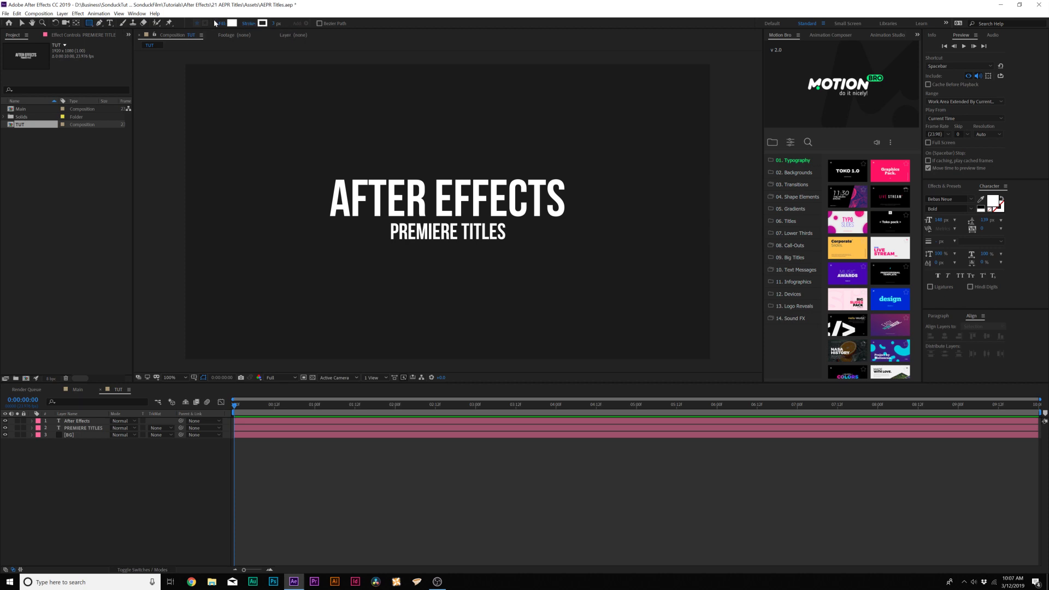
left_click(250, 24)
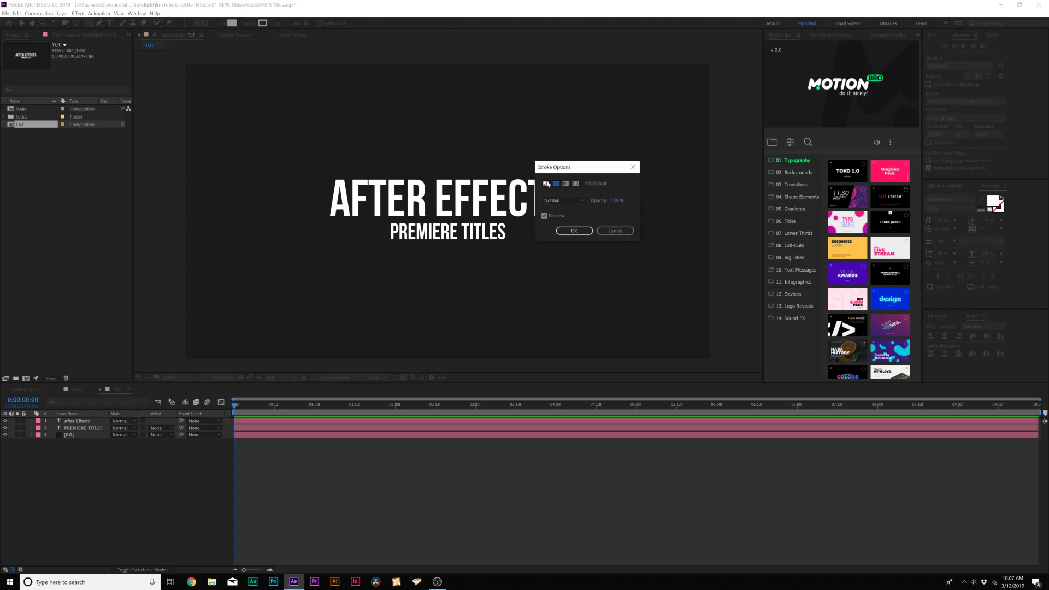
left_click(571, 230)
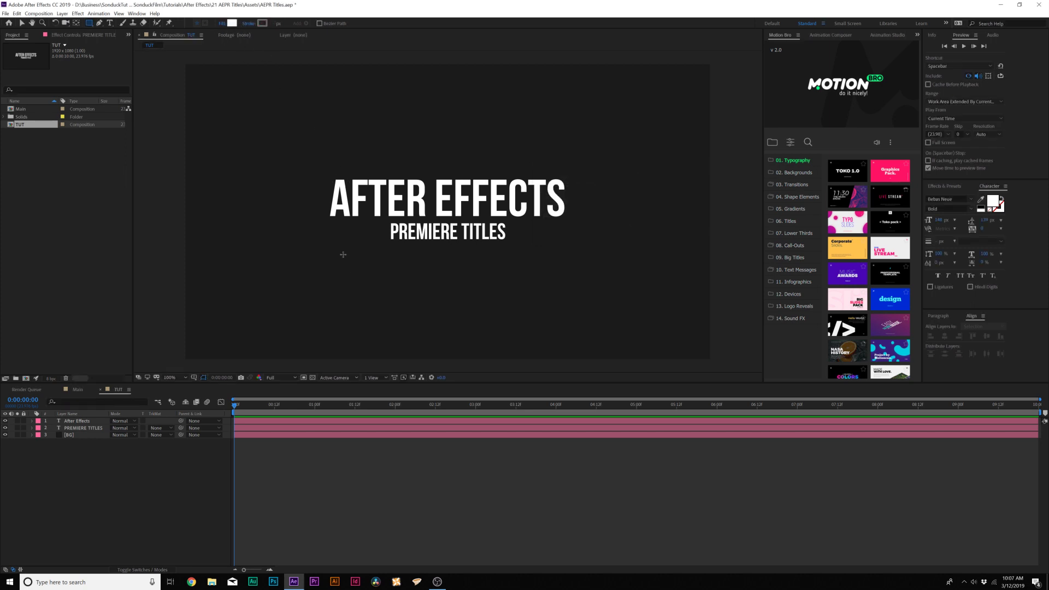
mouse_move(328, 219)
left_mouse_down()
mouse_move(408, 239)
mouse_move(563, 240)
left_mouse_up()
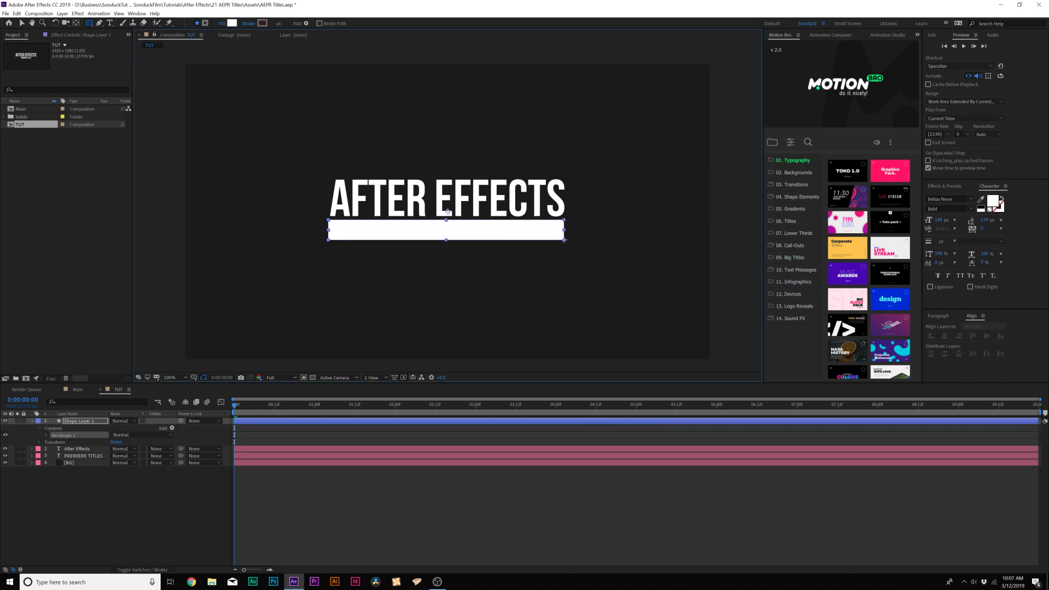
Place the rectangle's shape layer below both text layers and change its fill colour to teal.
left_click_drag(74, 424, 80, 458)
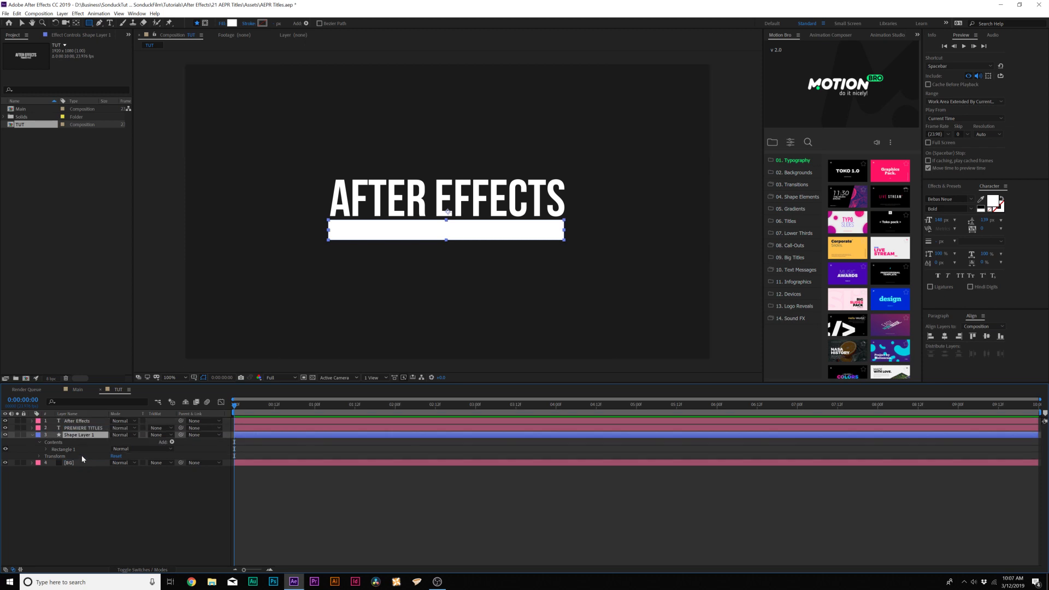
left_click(232, 24)
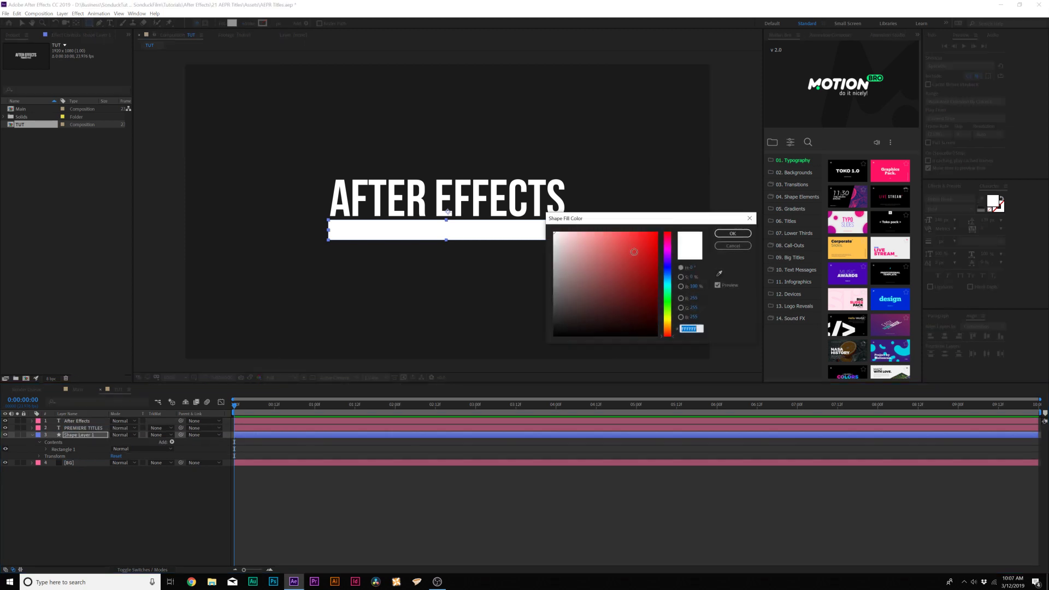
left_click_drag(667, 288, 657, 239)
left_click_drag(672, 278, 672, 284)
key("Return")
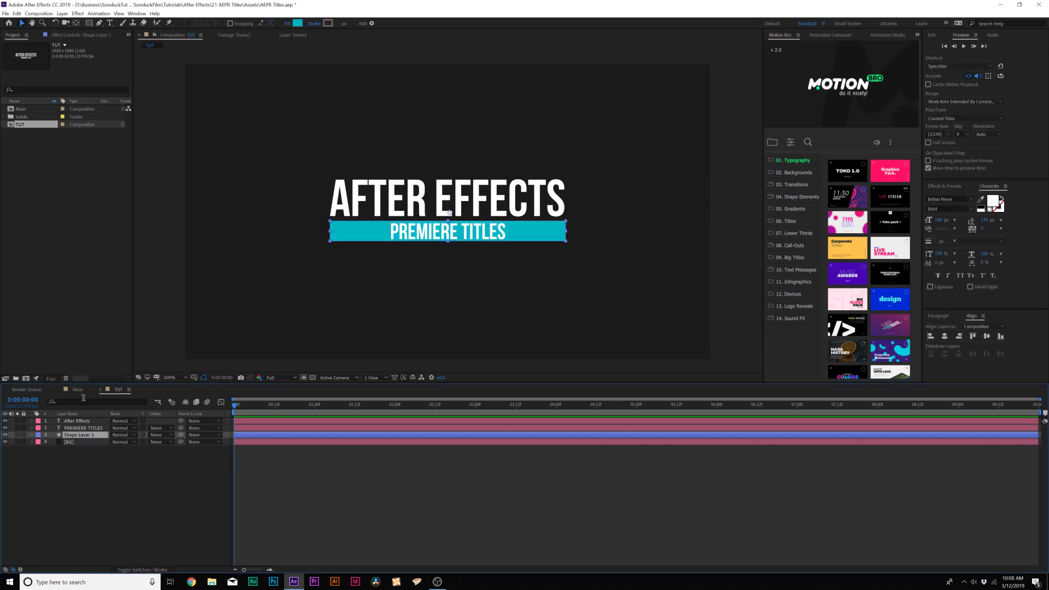
Duplicate the teal bar and turn the copy into a thin line directly above the AFTER EFFECTS title.
left_click(17, 13)
left_click(32, 111)
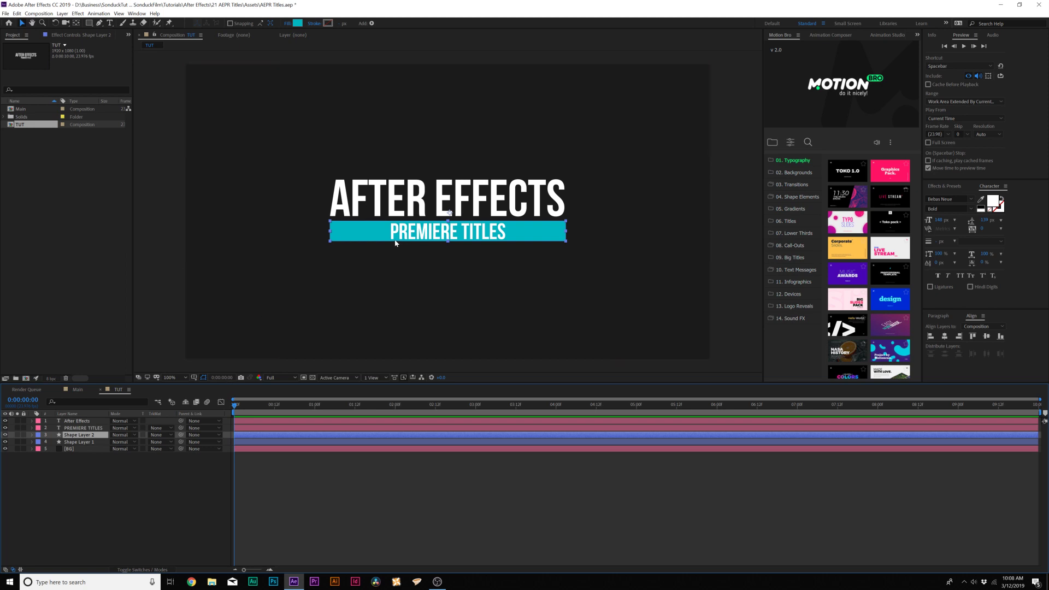
key("p")
left_click_drag(129, 441, 34, 438)
left_click_drag(447, 178, 444, 154)
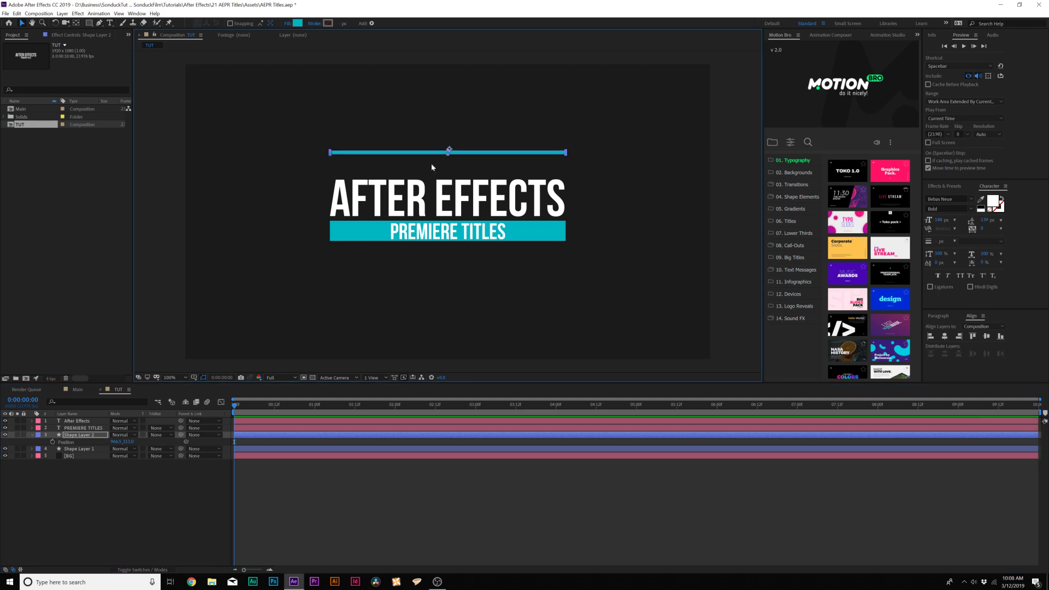
left_click_drag(124, 441, 157, 440)
left_click(145, 518)
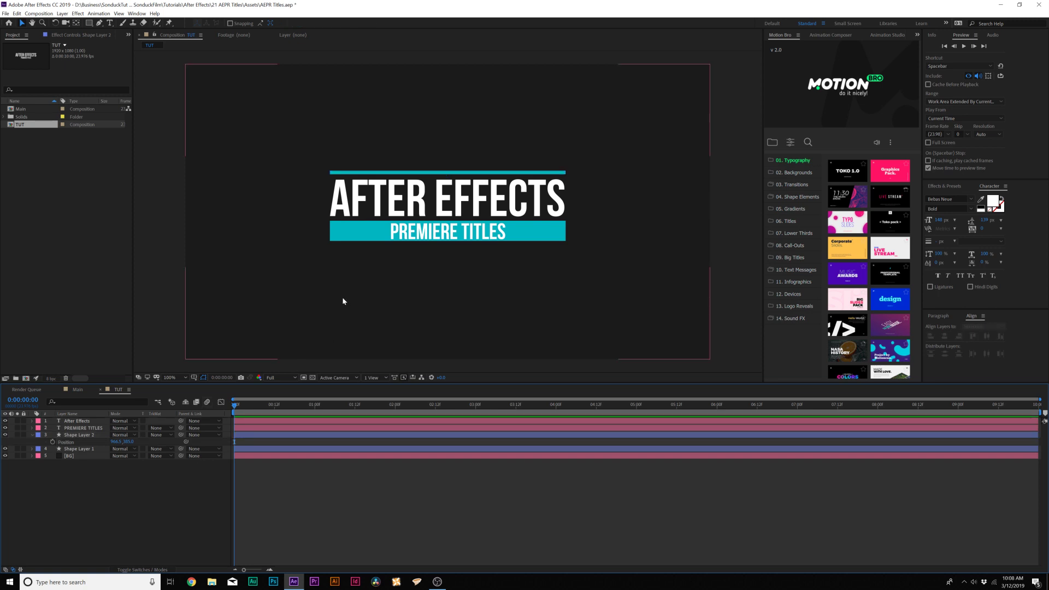
Rename the thin line's shape layer Top and the wide bar's shape layer Bottom.
key("period")
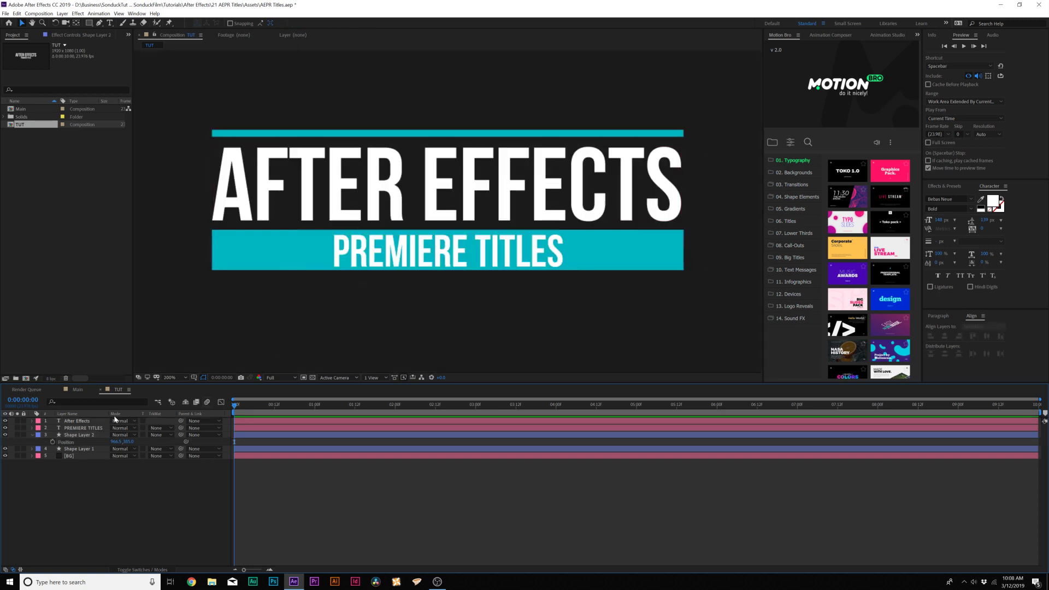
left_click(78, 434)
key("Return")
type("Top")
key("Return")
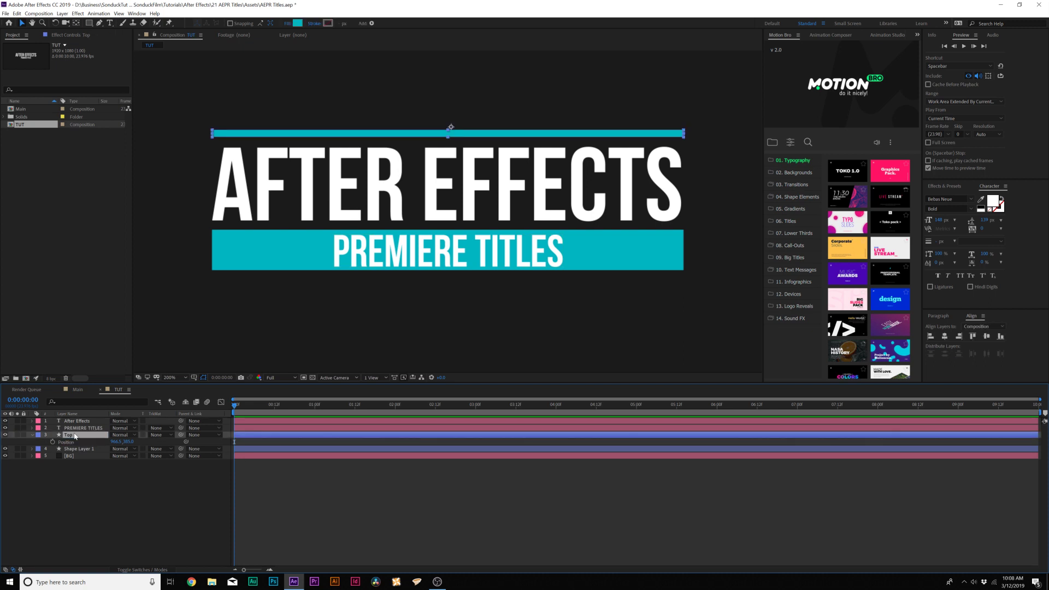
left_click(74, 449)
key("Return")
type("Bottom")
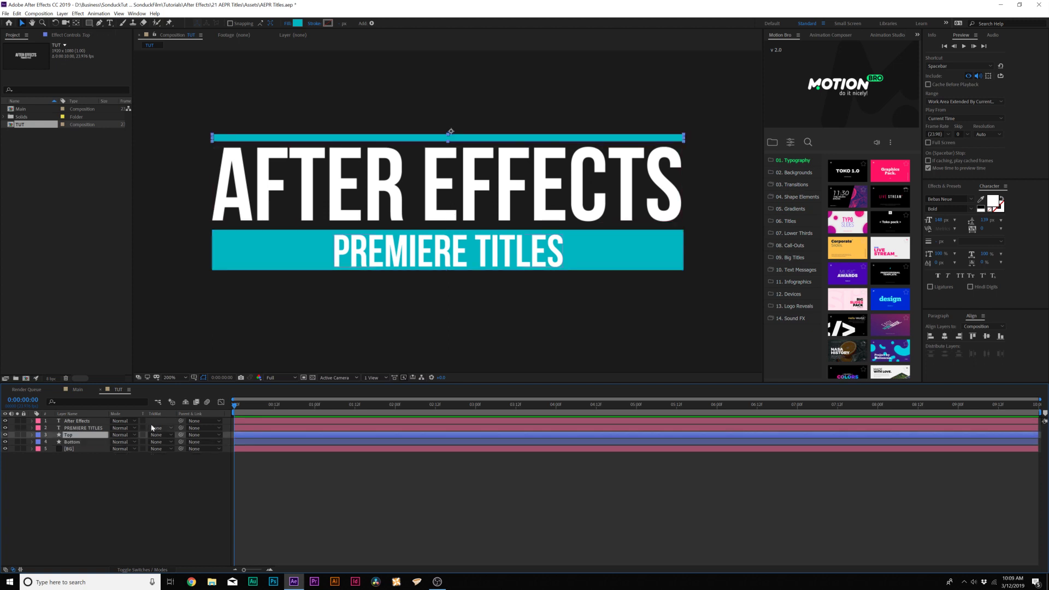
Keyframe the Top layer's Position to rise from the top edge of the bottom bar at frame 0 to above the title at frame 20.
key("p")
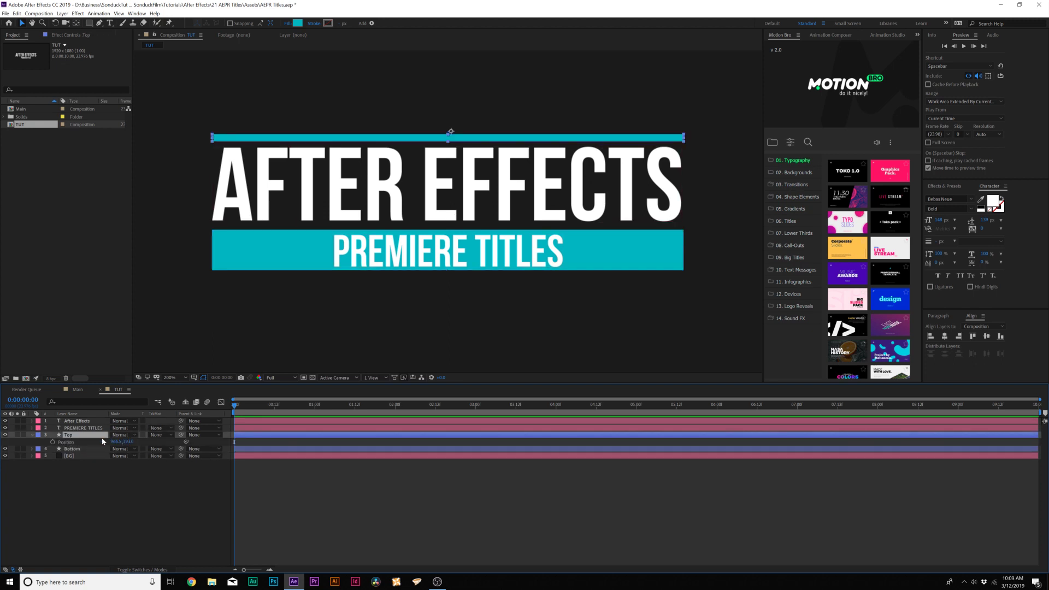
left_click_drag(234, 442, 320, 442)
left_click_drag(252, 407, 302, 444)
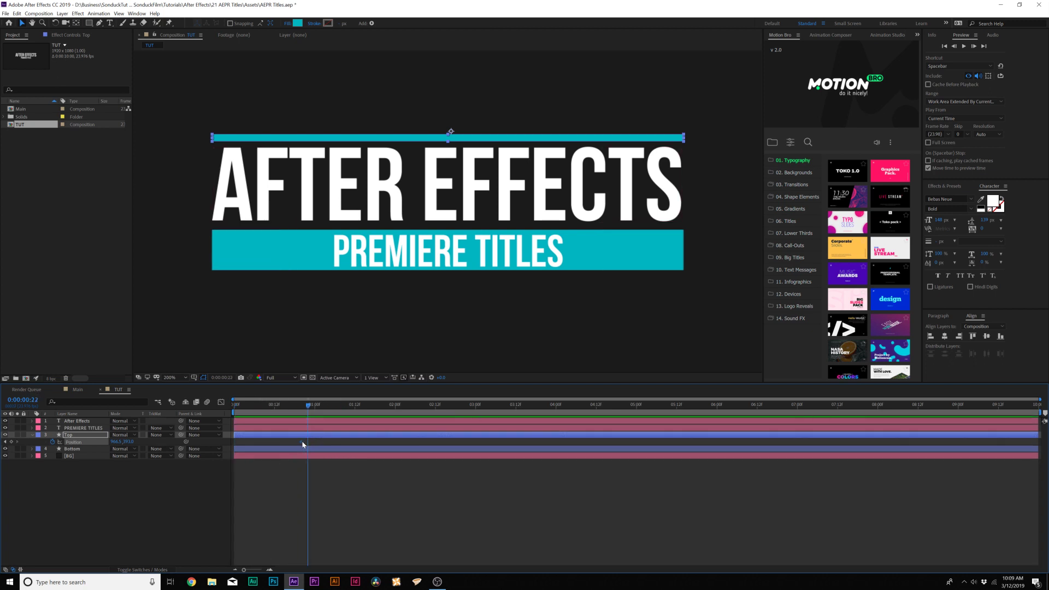
left_click_drag(307, 409, 196, 446)
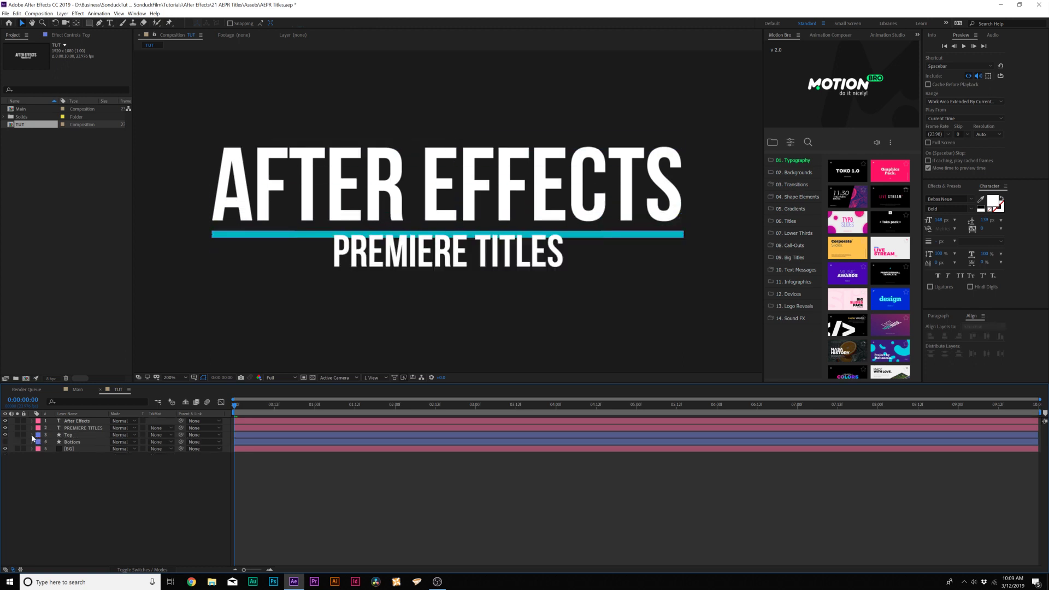
With the Bottom layer hidden, keyframe the Top rectangle's Size so its height grows from frame 0 to full at frame 20.
left_click(32, 435)
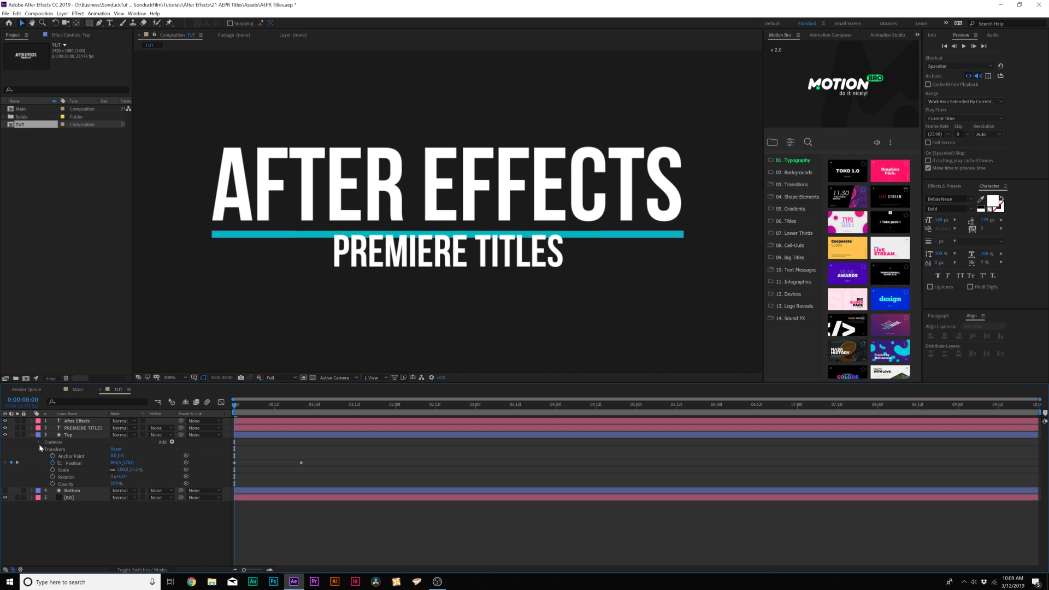
left_click(38, 442)
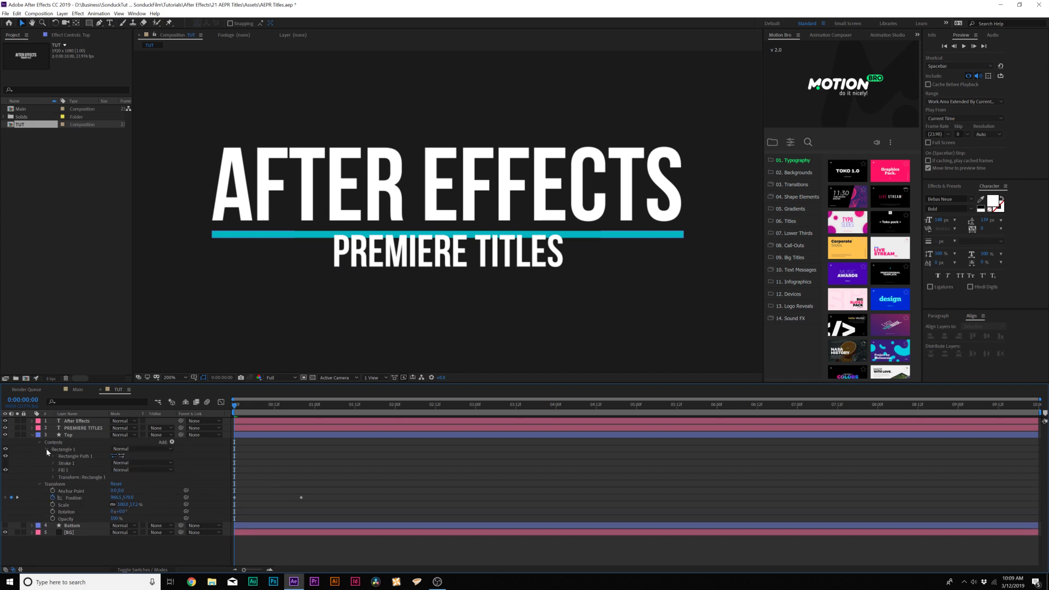
left_click(53, 456)
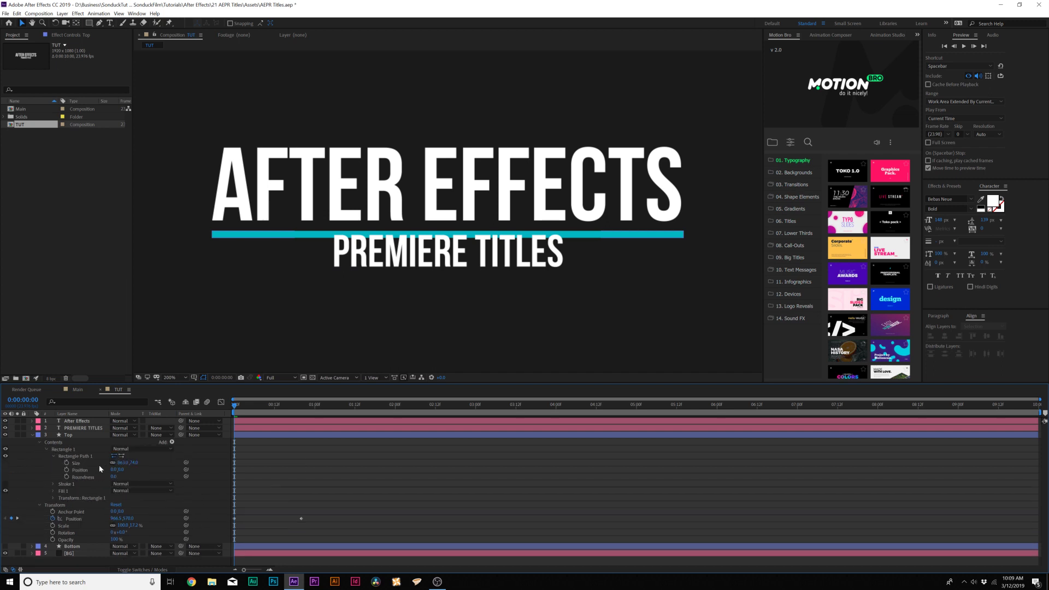
left_click(67, 462)
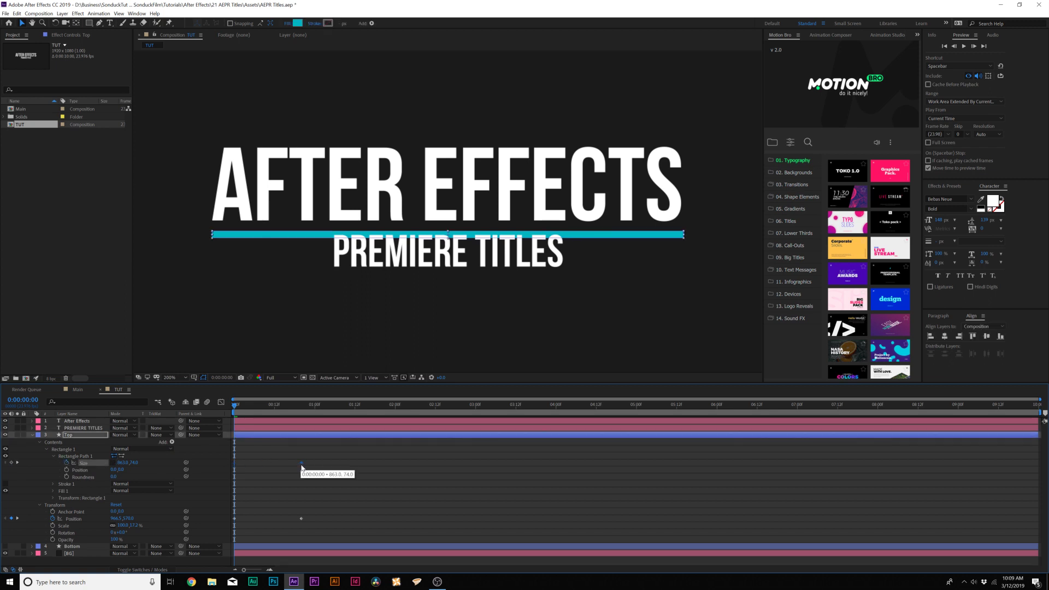
left_click(301, 409)
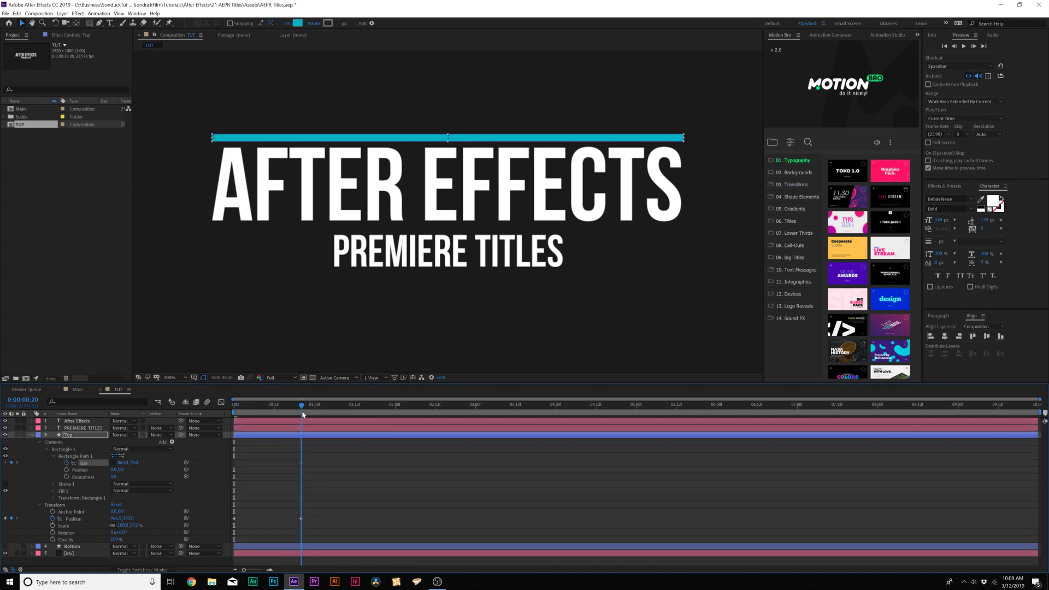
left_click_drag(303, 414, 235, 414)
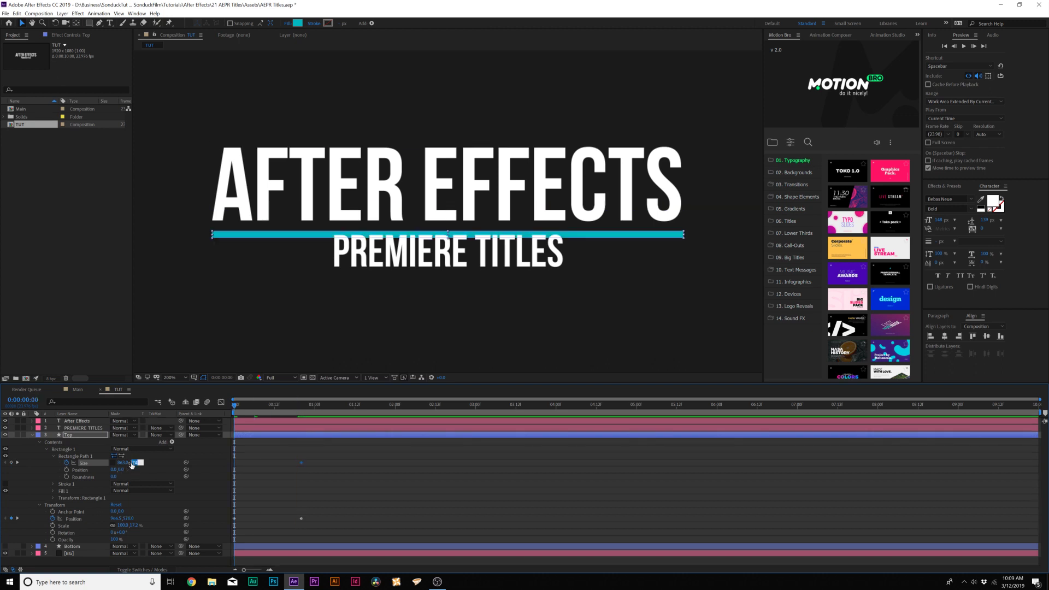
left_click(164, 460)
Apply Easy Ease to the Top layer's Size and Position keyframes and collapse the layer's properties.
left_click_drag(236, 407, 295, 421)
left_click_drag(343, 453, 194, 523)
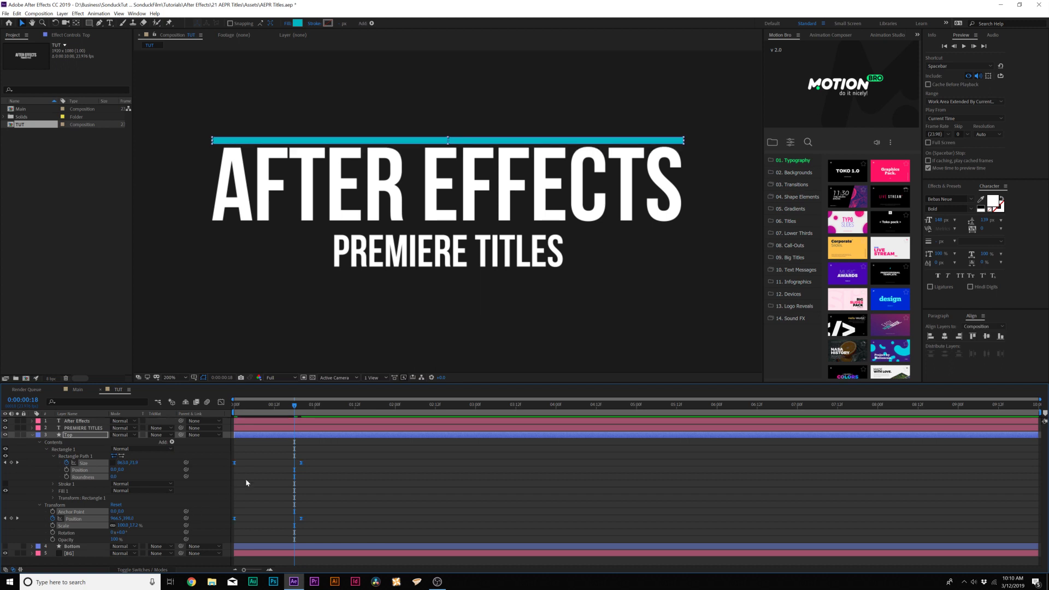
key("u")
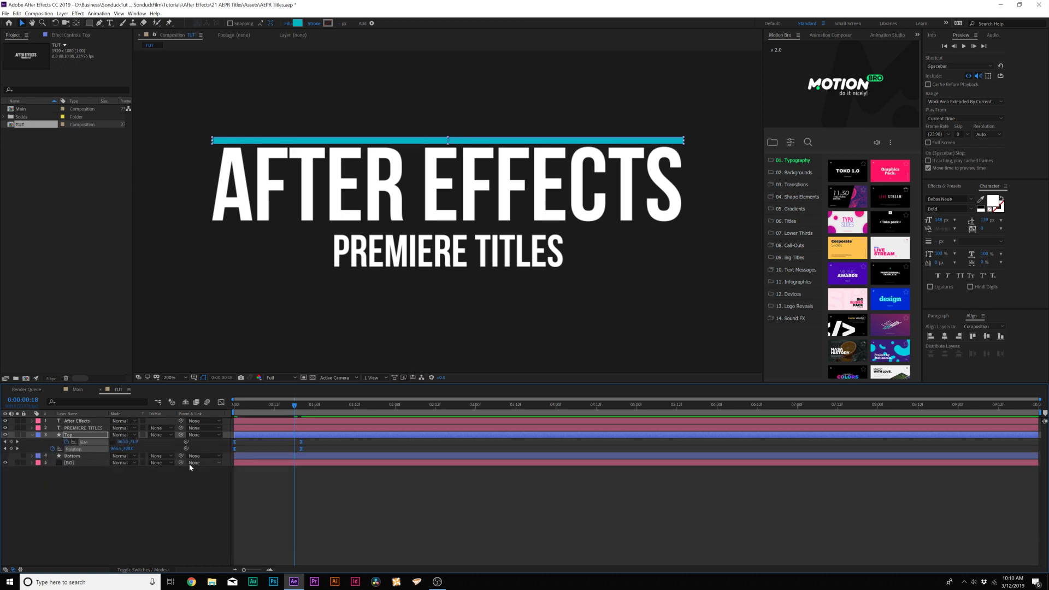
key("u")
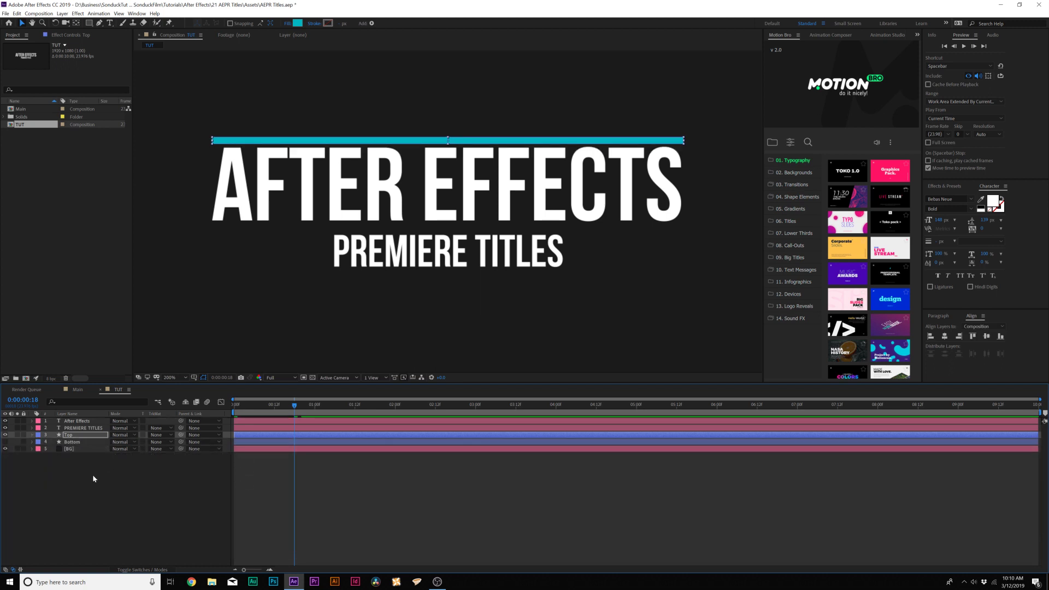
Make the Bottom layer visible again and preview the animation from the start.
left_click(5, 442)
left_click(72, 442)
key("Home")
key("space")
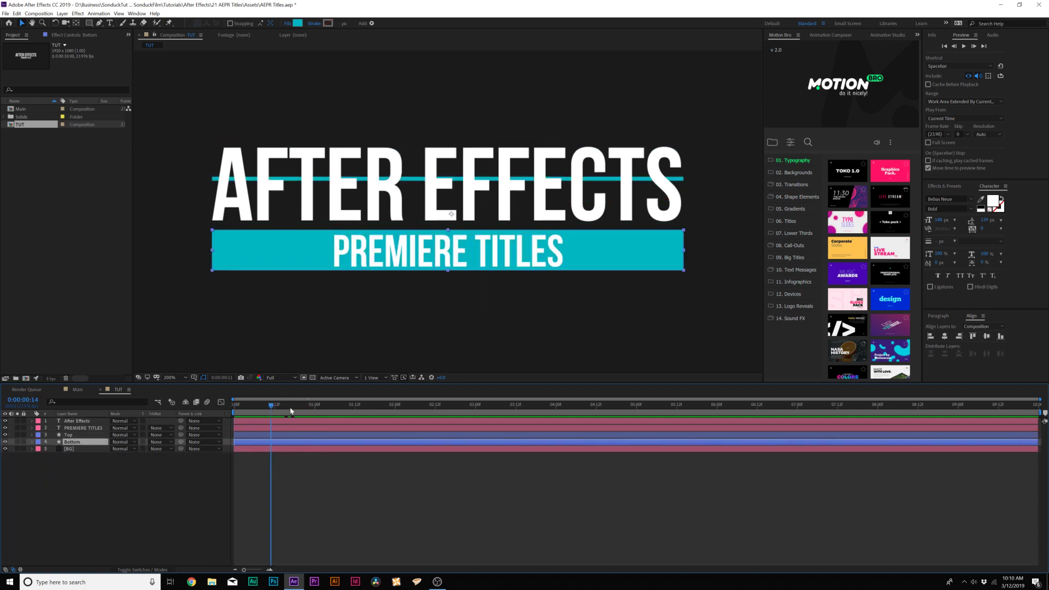
Keyframe the Bottom layer's Position to drop from above the title at 0:00:00:21 to behind PREMIERE TITLES at about 0:00:01:20.
key("p")
left_click(53, 448)
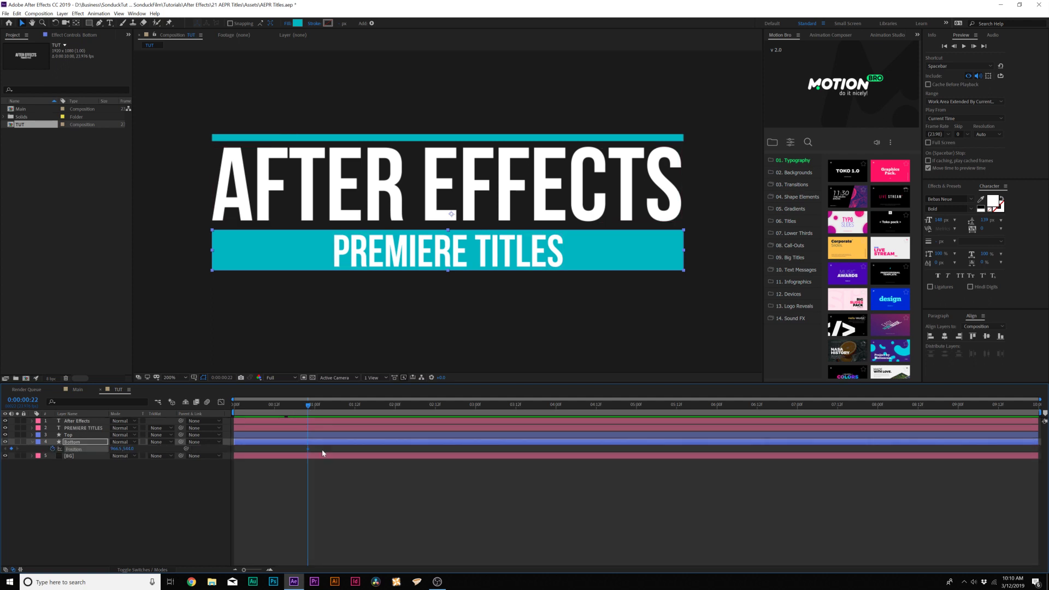
left_click_drag(308, 449, 381, 449)
mouse_move(303, 407)
left_mouse_down()
mouse_move(274, 410)
mouse_move(305, 413)
left_mouse_up()
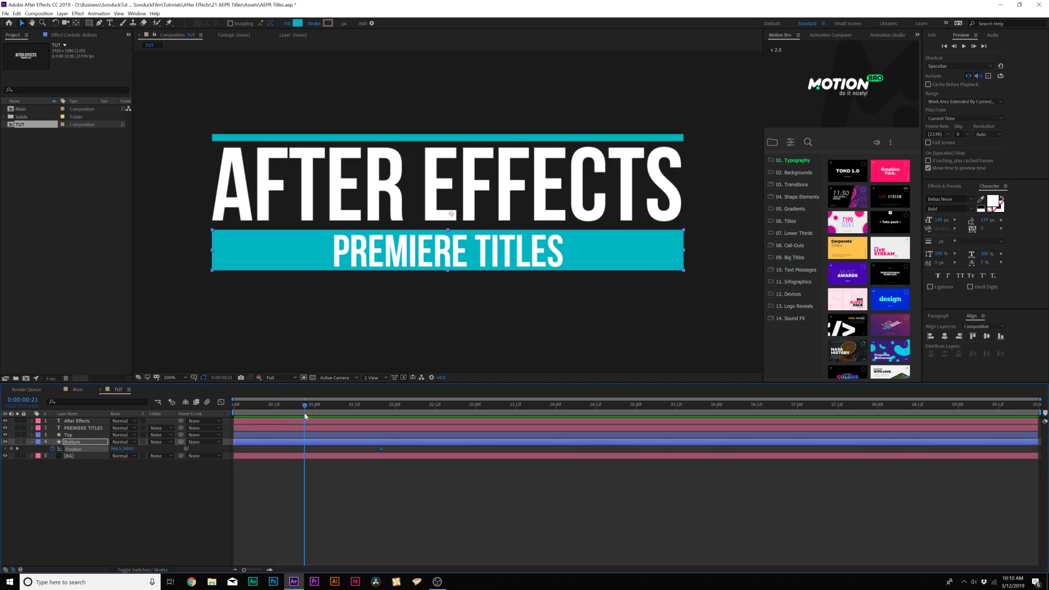
left_click_drag(128, 450, 114, 450)
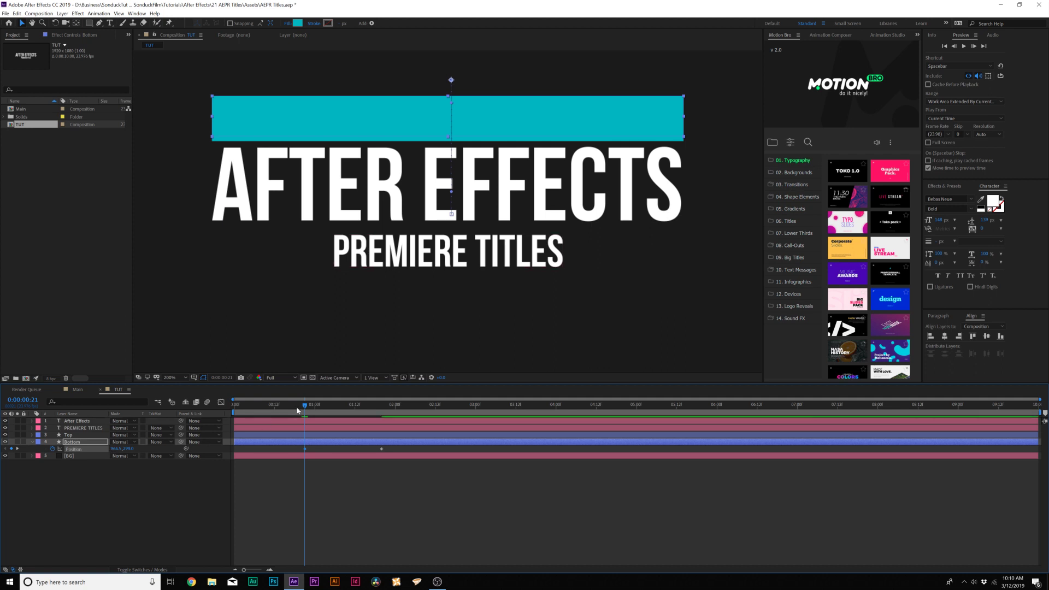
mouse_move(314, 407)
left_mouse_down()
mouse_move(381, 407)
mouse_move(304, 409)
left_mouse_up()
Keyframe the Bottom rectangle's Size from height 0 at 0:00:00:21 to its full height at the time of the last Position keyframe.
left_click(32, 441)
left_click(33, 441)
left_click(40, 449)
left_click(46, 455)
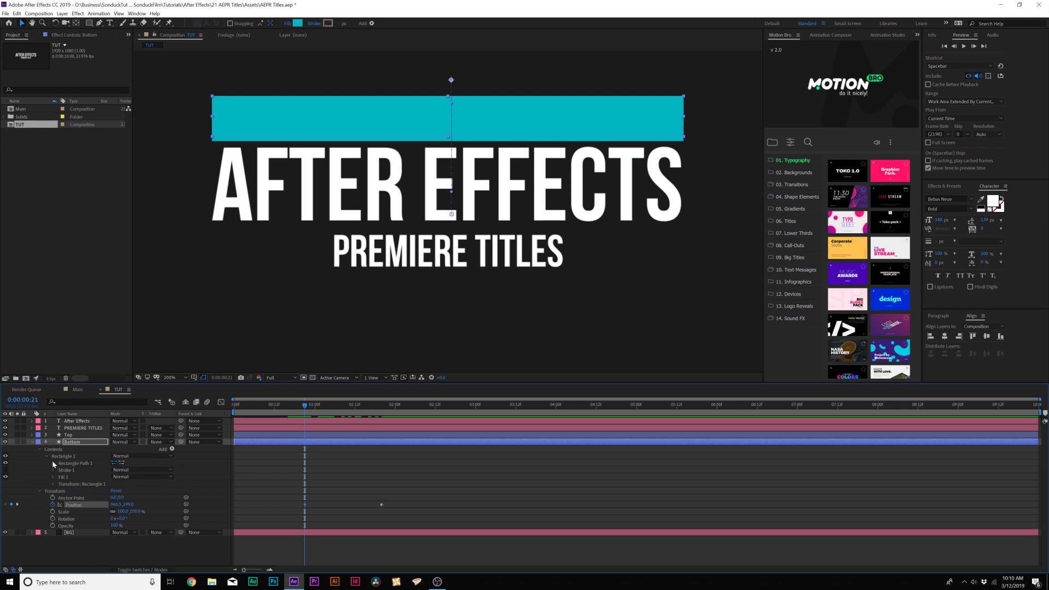
left_click(53, 463)
left_click(66, 470)
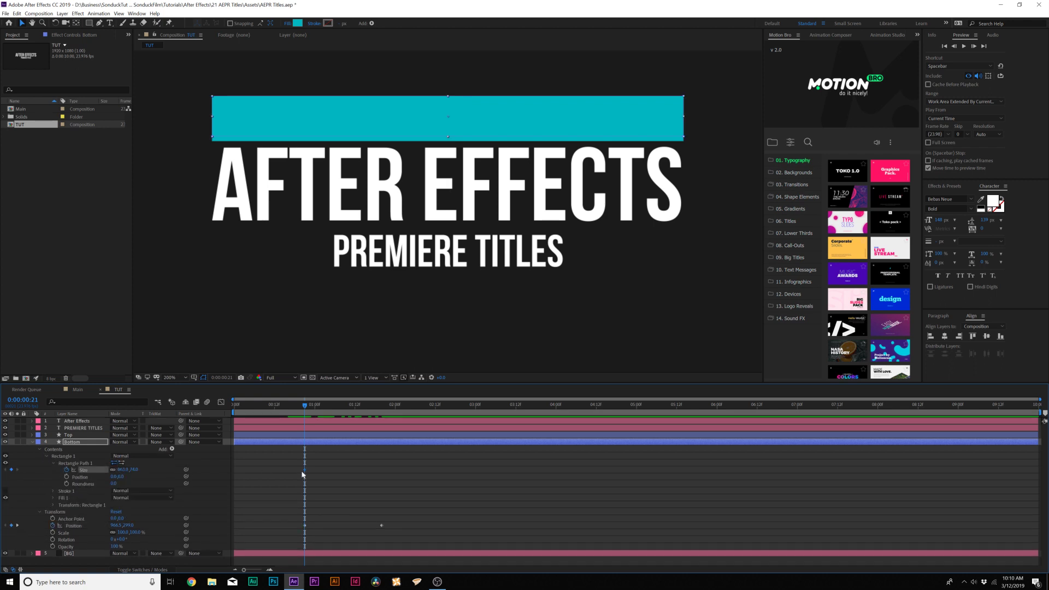
left_click_drag(304, 471, 381, 470)
key("F2")
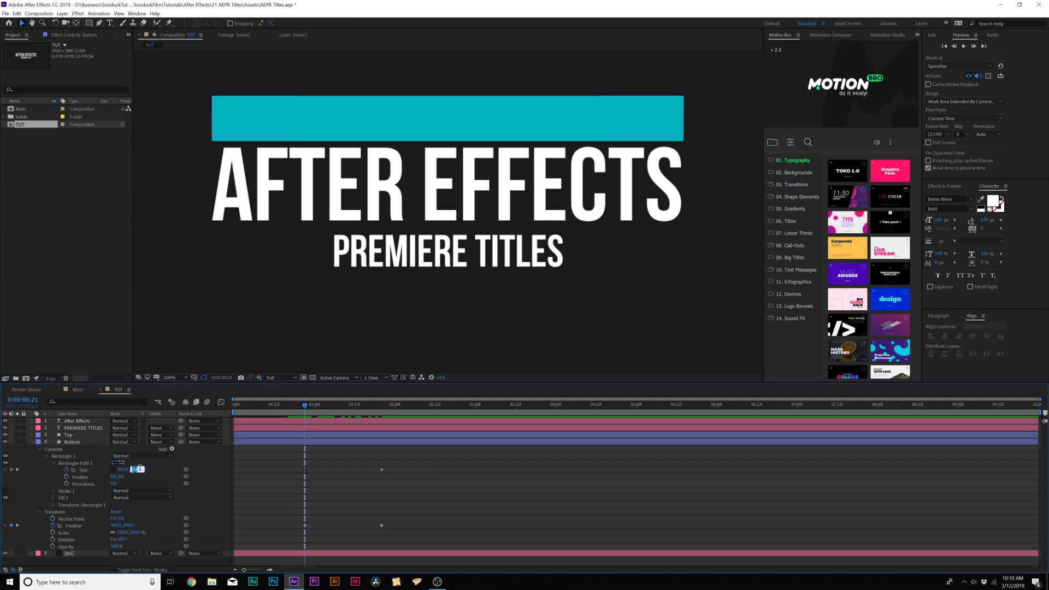
type("0")
key("Return")
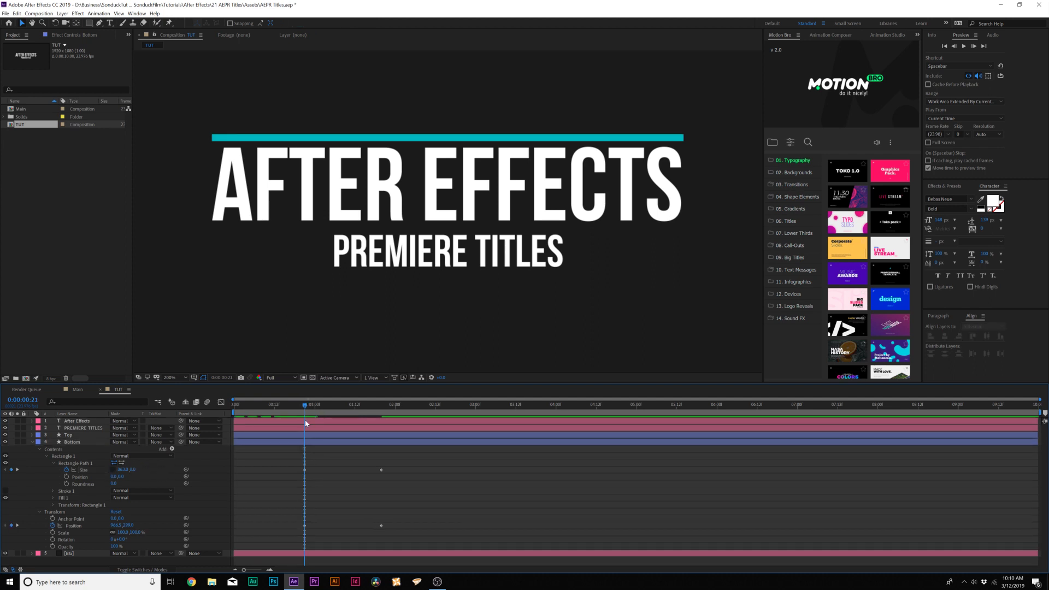
Lower the Bottom layer's Position at 0:00:00:21 to the lower edge of the thin bar above AFTER EFFECTS and check the motion.
left_click_drag(127, 525, 148, 522)
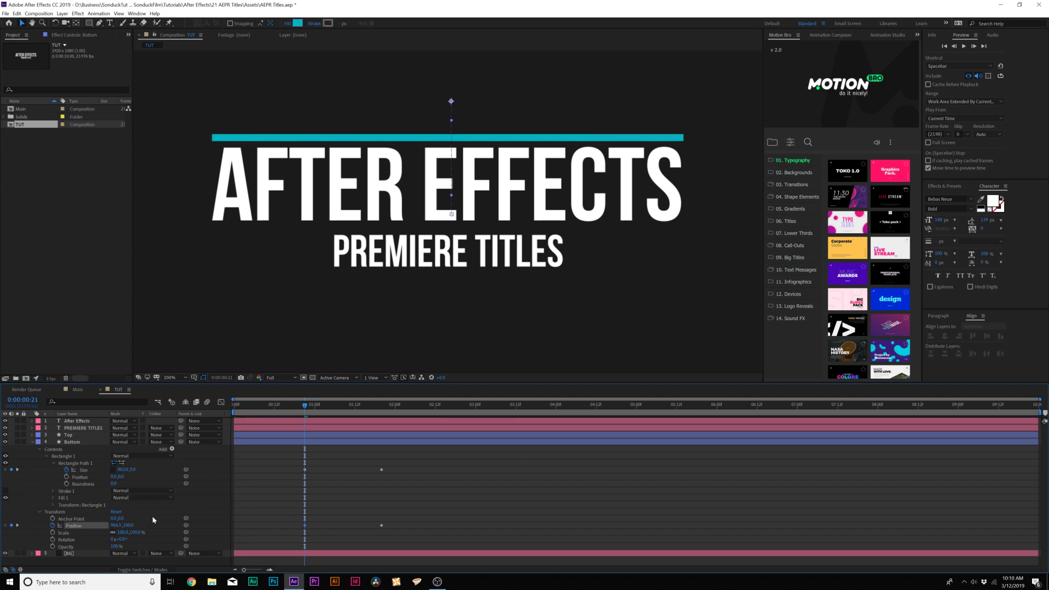
left_click(257, 441)
left_click_drag(308, 407, 386, 419)
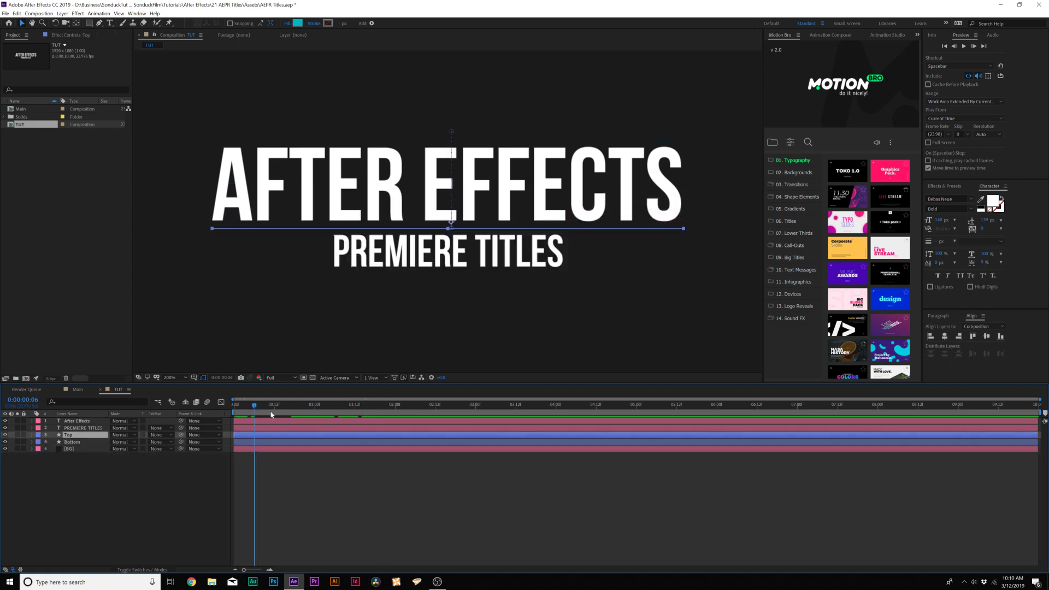
left_click_drag(271, 413, 169, 418)
Draw a rectangular mask around the AFTER EFFECTS text on its layer at frame 0 and expand the mask's properties.
left_click(75, 420)
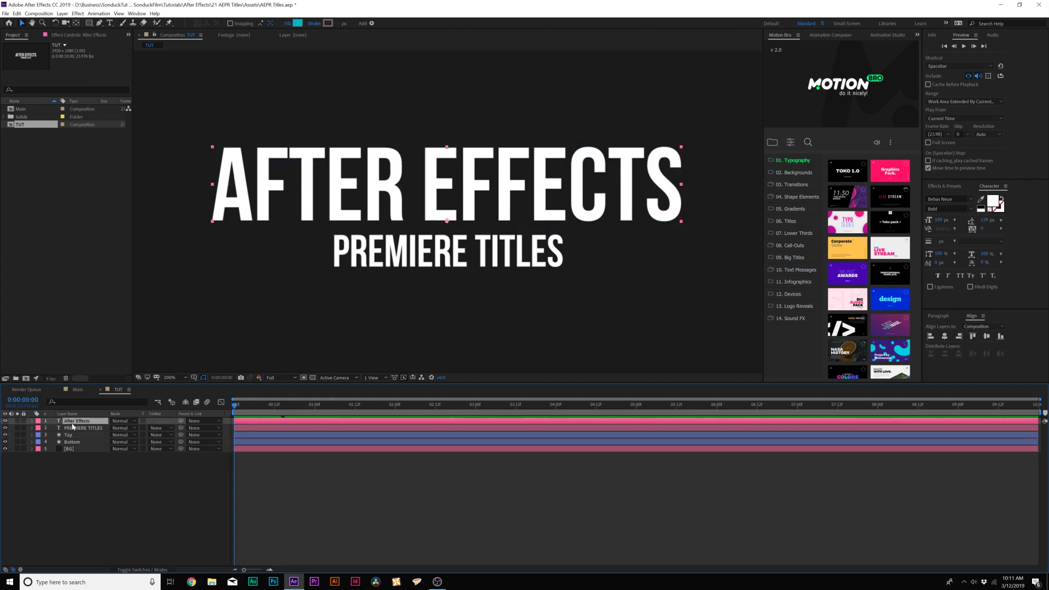
left_click_drag(90, 24, 107, 26)
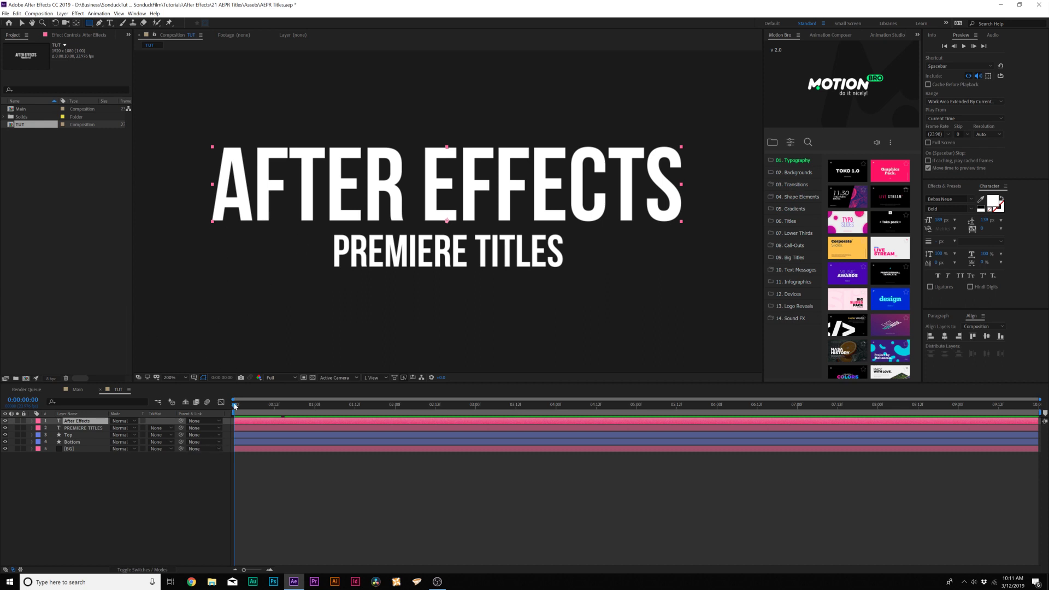
left_click_drag(195, 234, 691, 133)
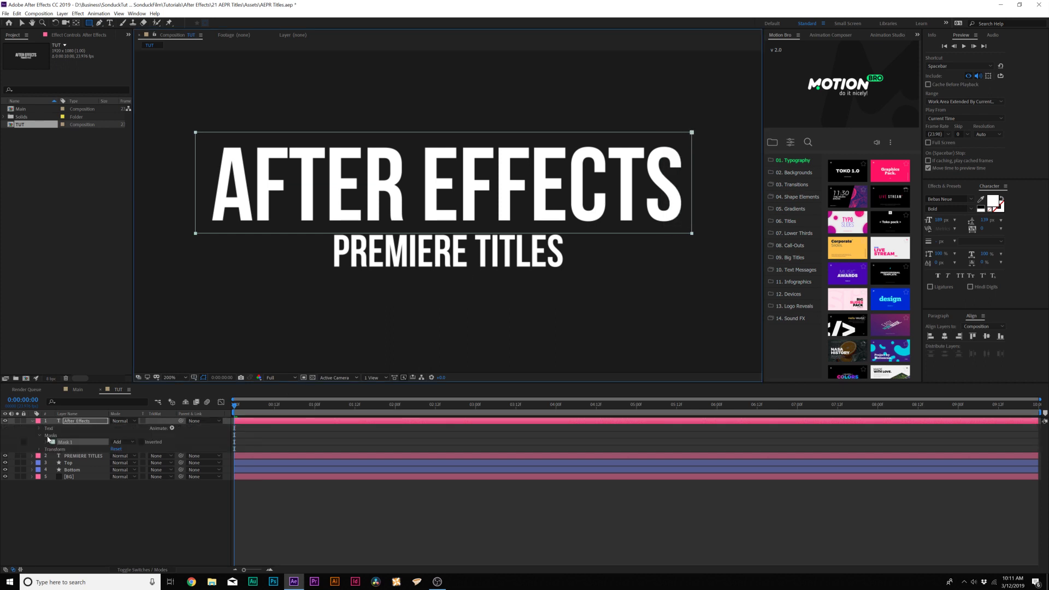
left_click(46, 442)
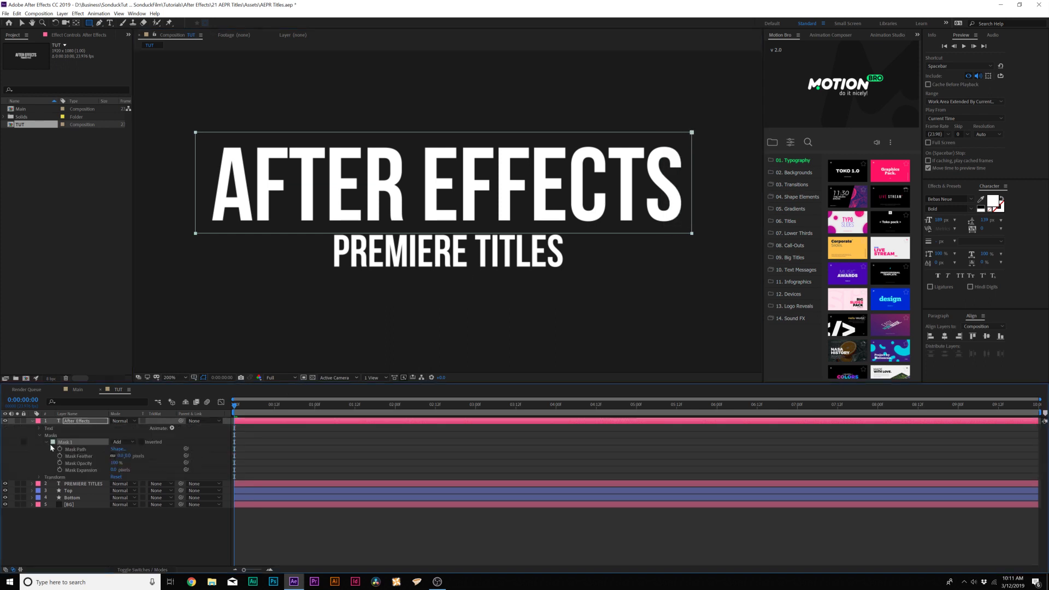
Keyframe the After Effects layer's Mask Path at frame 0, and at 0:00:00:19 move the mask up above the text.
left_click(60, 449)
left_click(239, 406)
left_click_drag(245, 408, 299, 413)
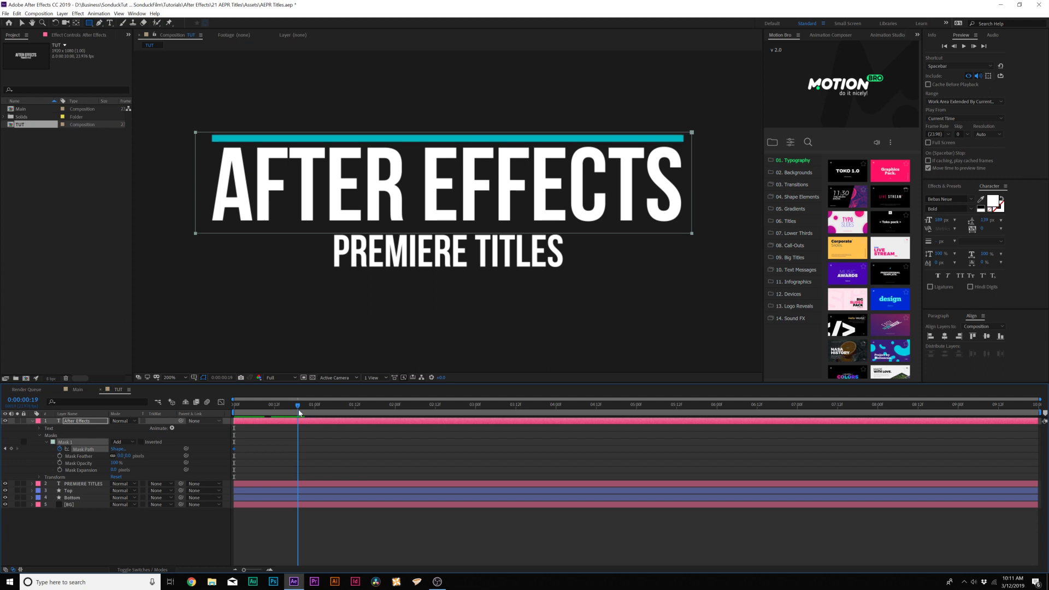
left_click(20, 24)
left_click_drag(195, 132, 212, 99)
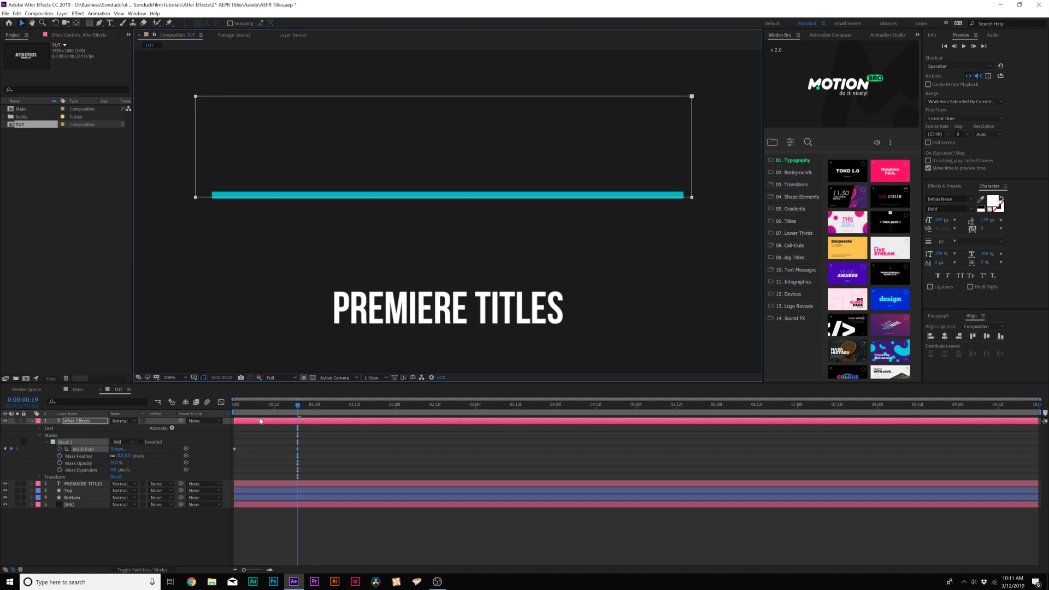
Set the After Effects layer's mask to Subtract and adjust the eased mask path at frame 0 to cover the text.
left_click(122, 442)
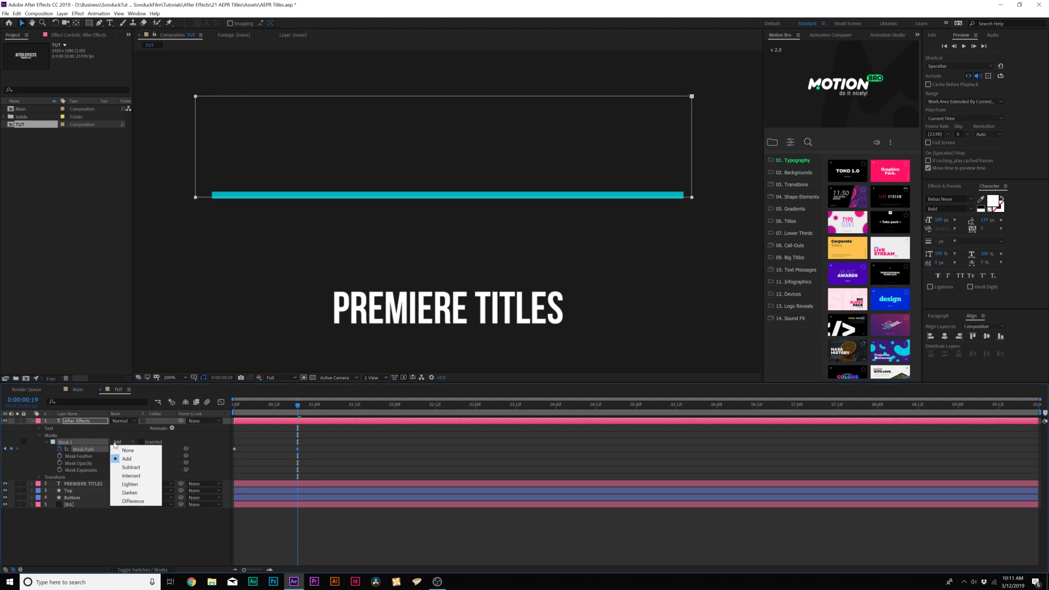
left_click(131, 467)
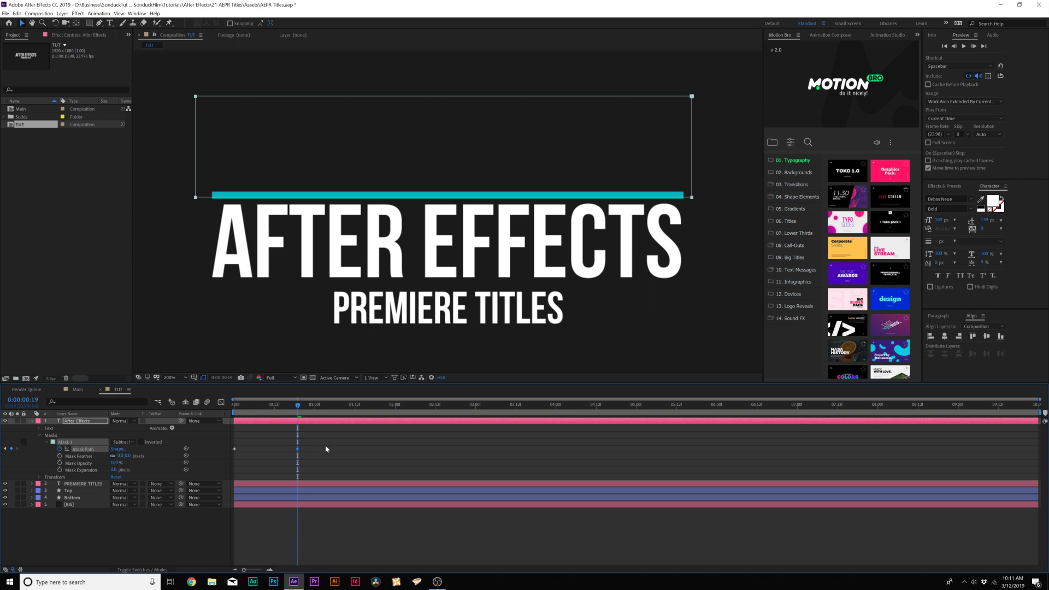
left_click_drag(296, 407, 230, 411)
left_click_drag(195, 189, 195, 192)
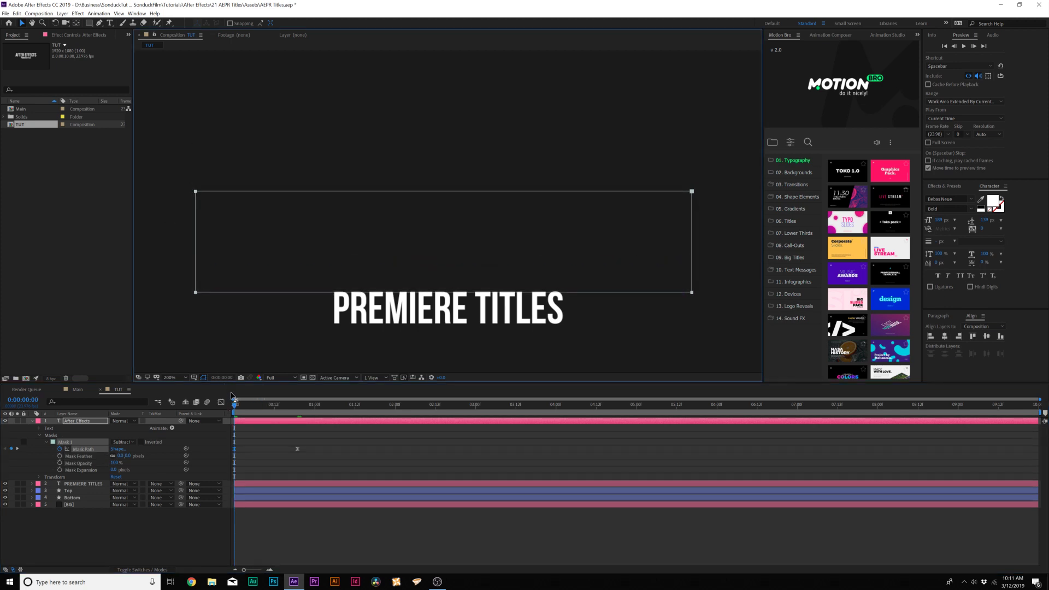
left_click_drag(251, 405, 277, 406)
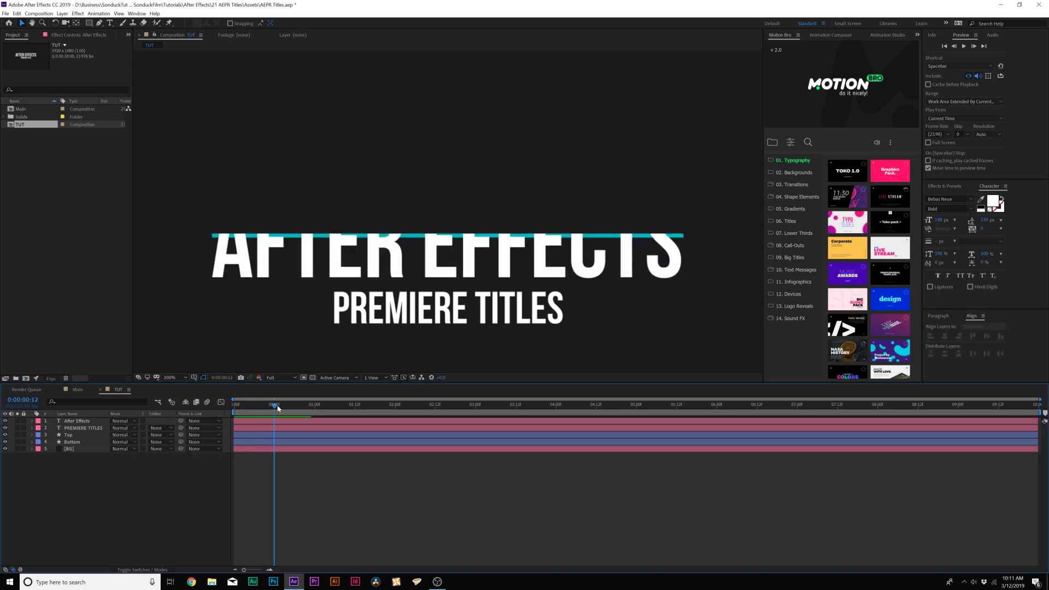
Move the Top layer above the After Effects text layer and scrub through the animation.
left_click(70, 435)
left_click_drag(75, 415, 77, 419)
left_click_drag(275, 405, 376, 410)
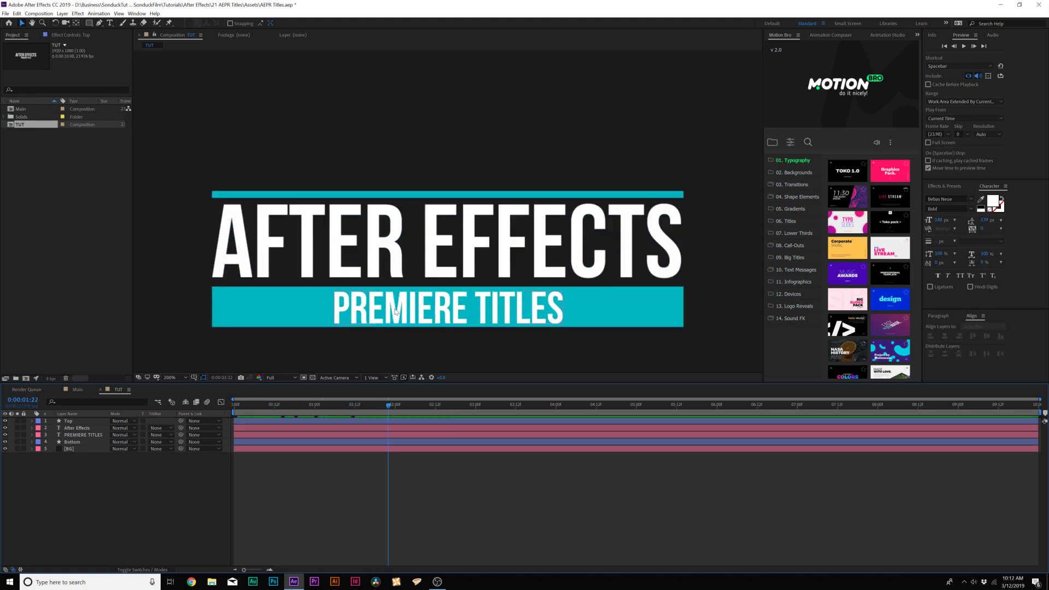
Duplicate the Bottom layer above PREMIERE TITLES and use the copy as an alpha track matte for that text.
left_click(72, 442)
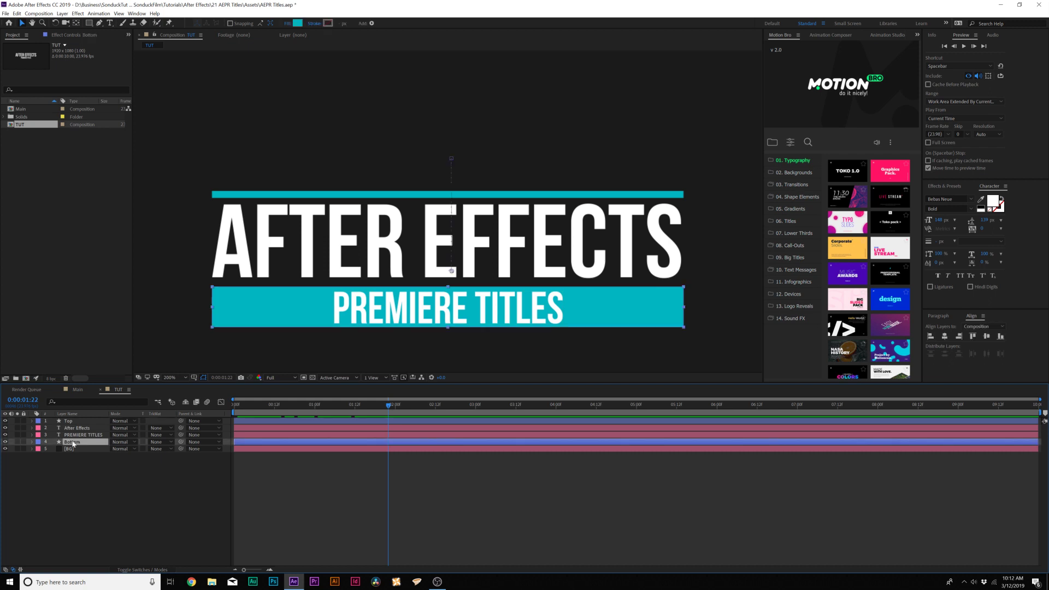
key("ctrl+d")
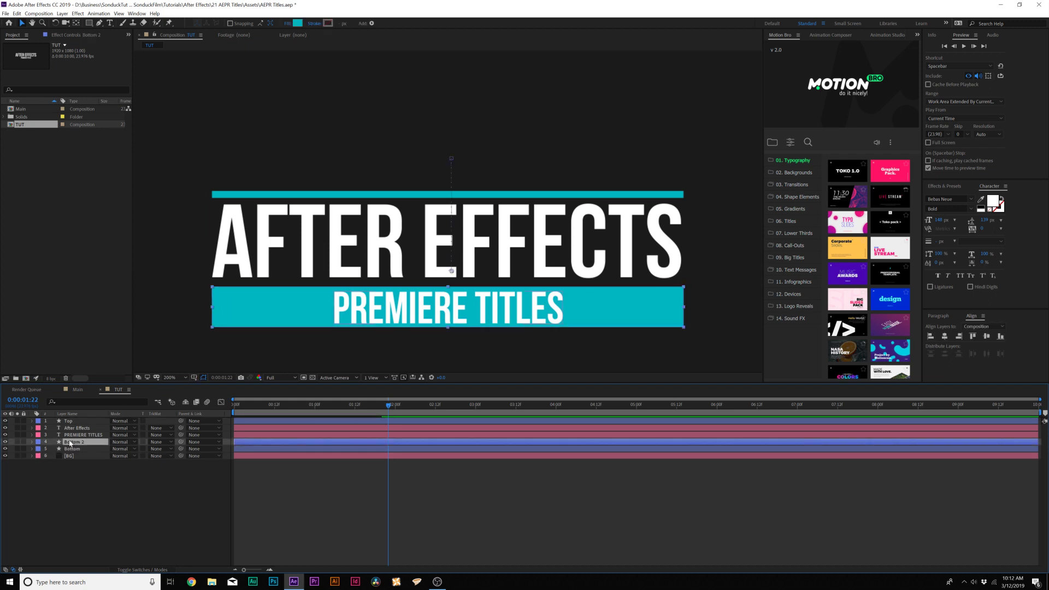
left_click_drag(69, 440, 73, 433)
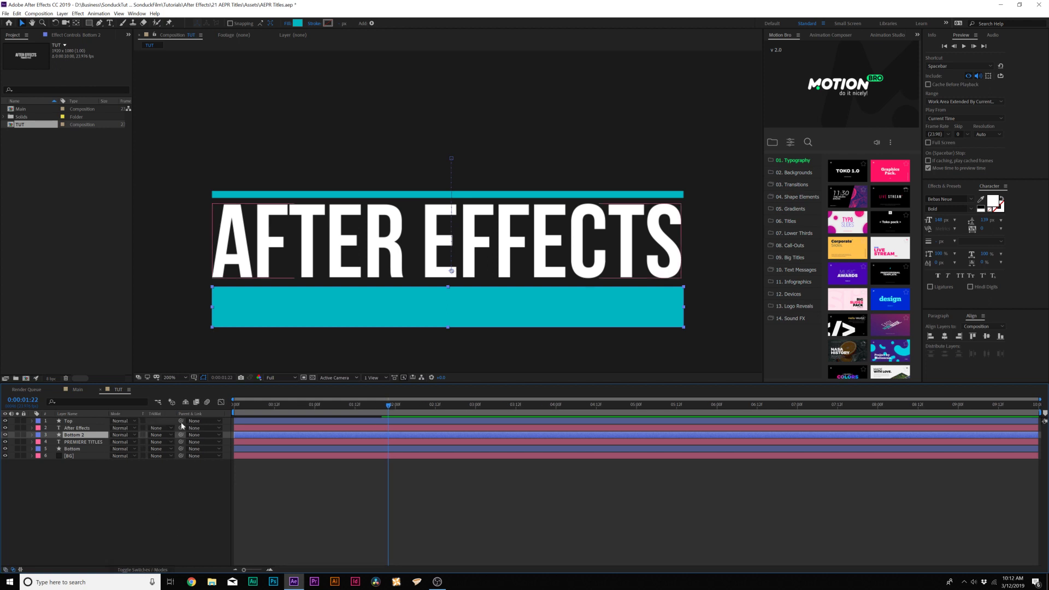
left_click(88, 442)
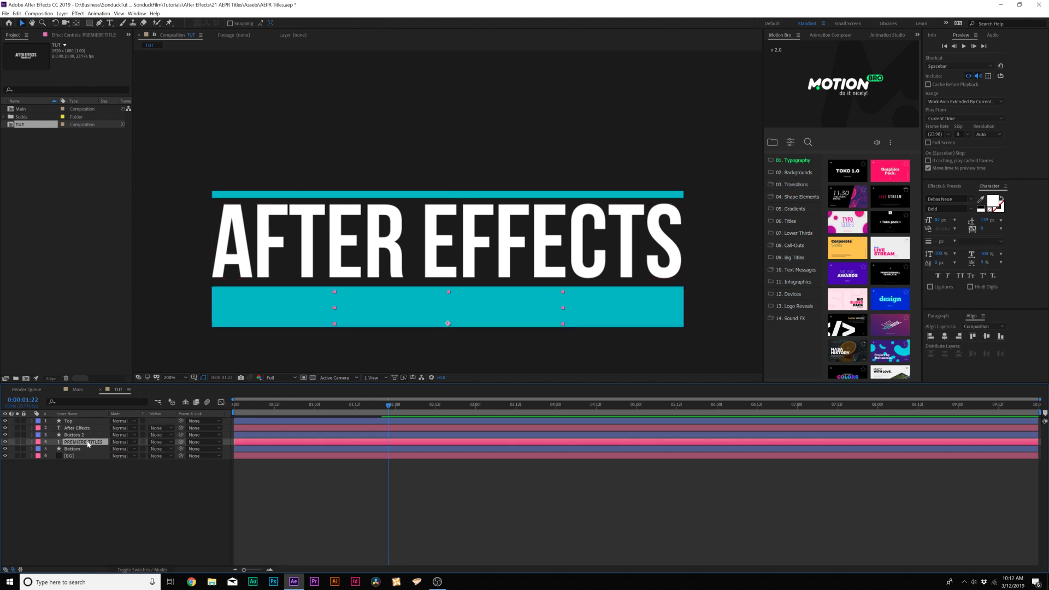
left_click(159, 443)
left_click(171, 462)
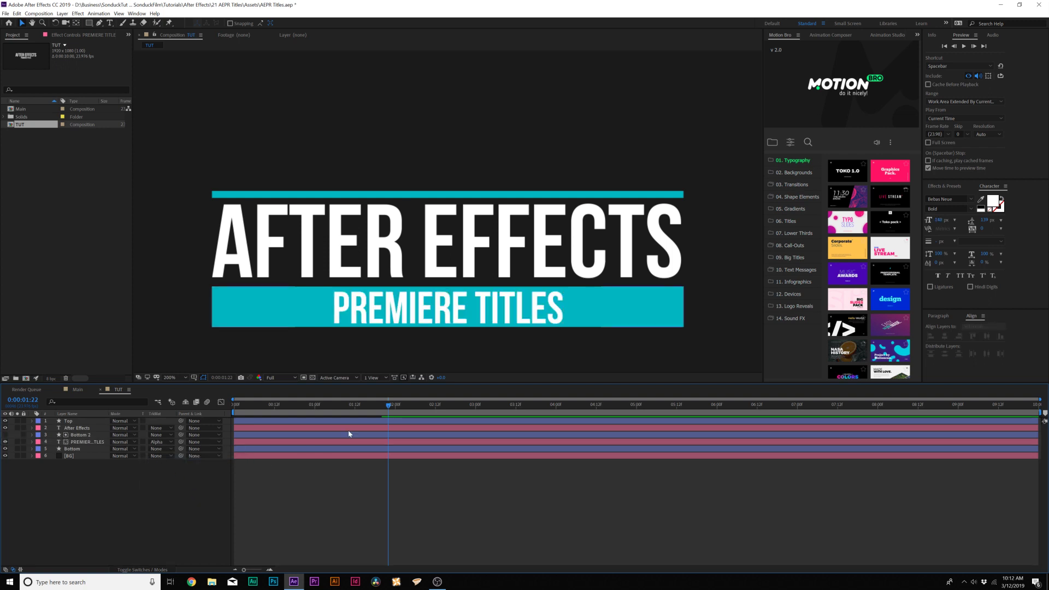
mouse_move(389, 406)
left_mouse_down()
mouse_move(246, 412)
mouse_move(469, 414)
mouse_move(398, 413)
left_mouse_up()
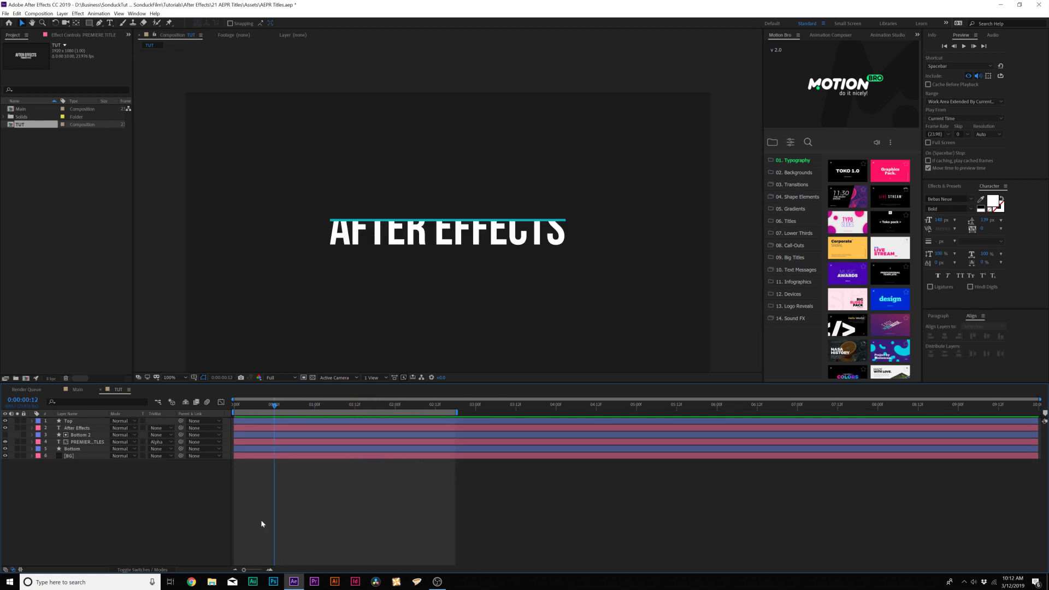
Show all layers' keyframes and apply Easy Ease to the Size and Position keyframes of Bottom and Bottom 2.
key("u")
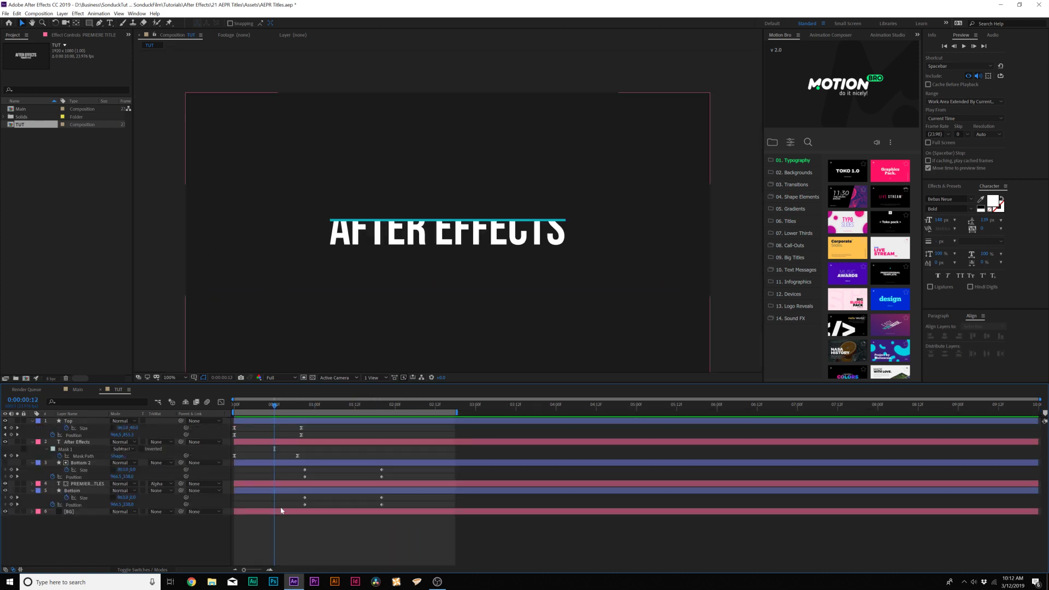
left_click_drag(400, 469, 267, 516)
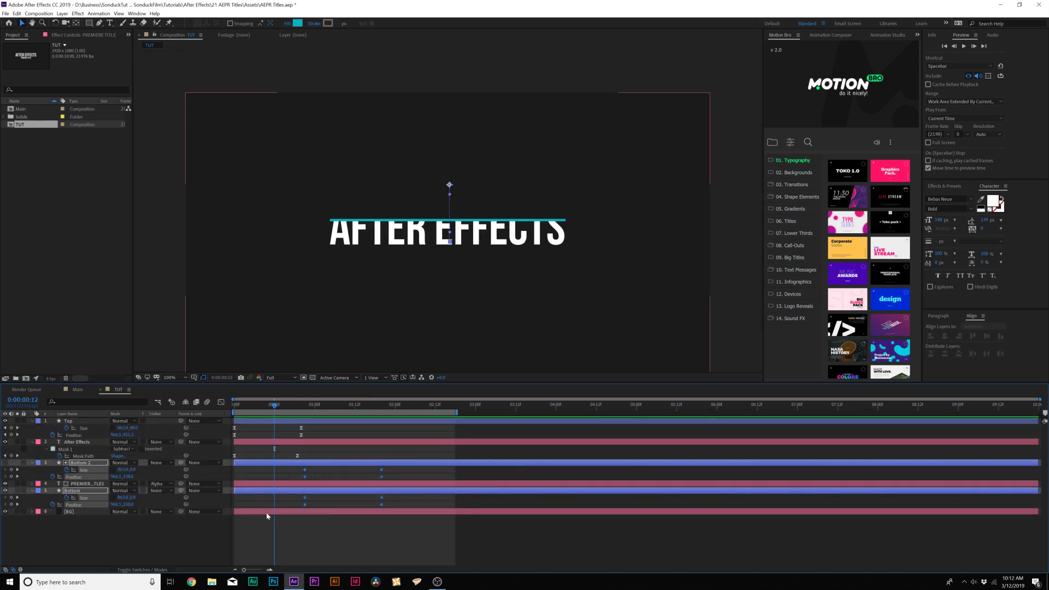
left_click(326, 546)
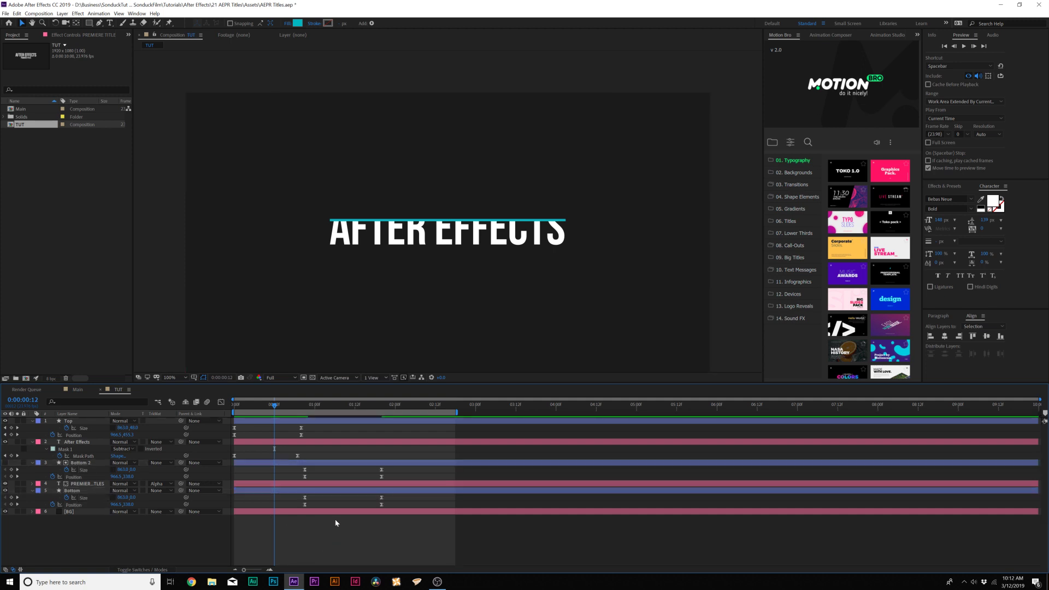
Shift the Bottom and Bottom 2 keyframes earlier to start at the Top layer's last keyframes and finish sooner, then collapse the layers.
left_click_drag(379, 478, 337, 476)
left_click_drag(372, 522, 300, 469)
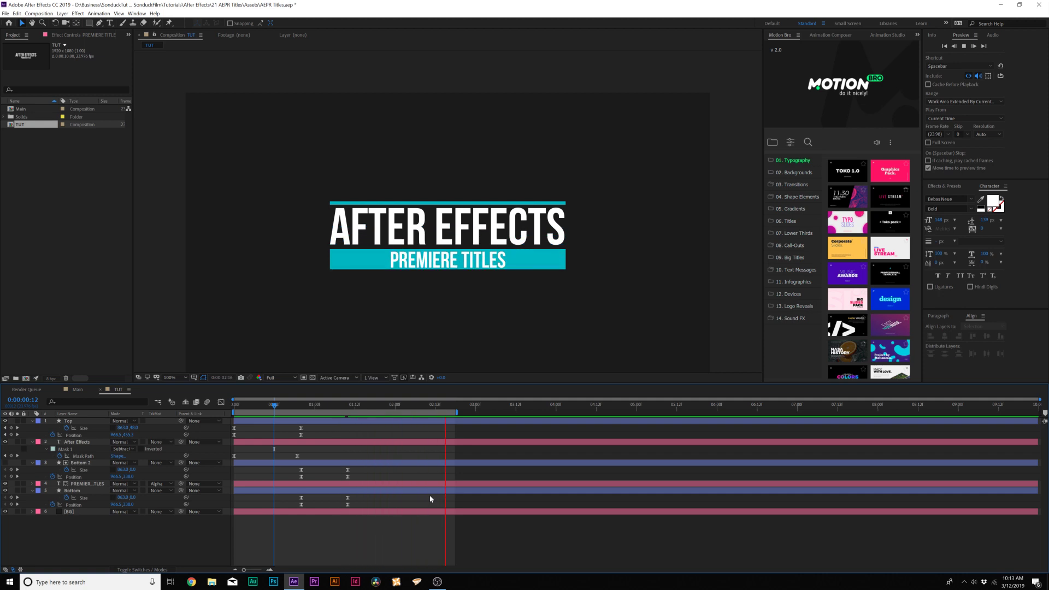
key("space")
key("u")
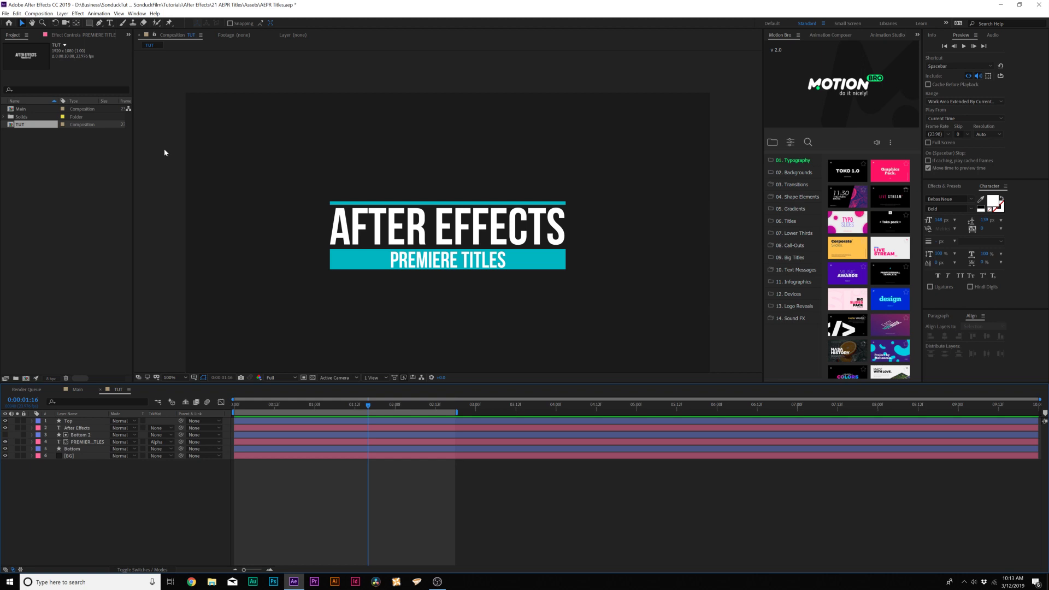
Open Essential Graphics and choose TUT as the master composition.
left_click(136, 13)
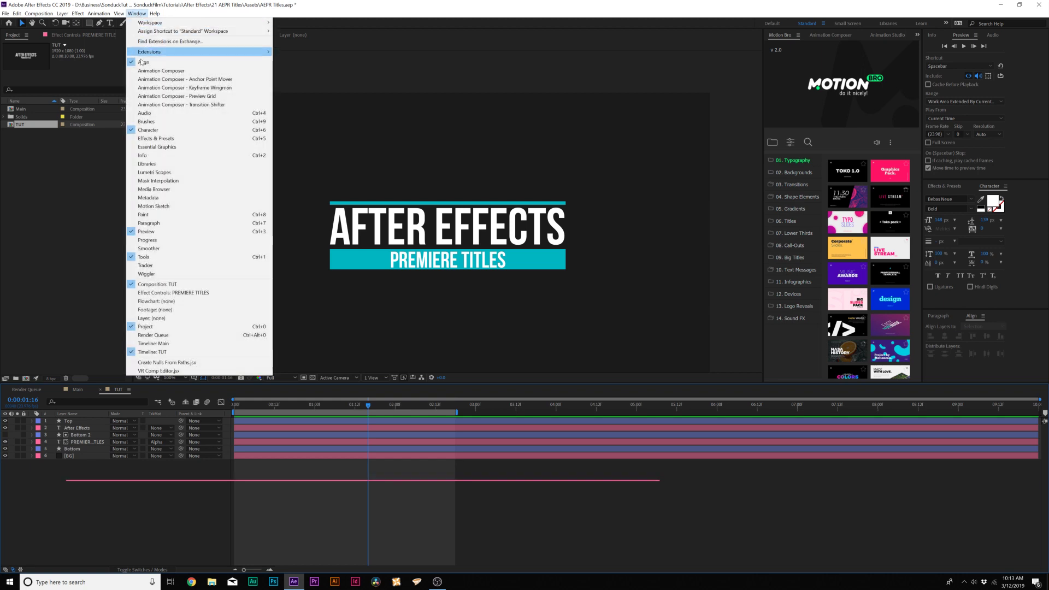
left_click(159, 146)
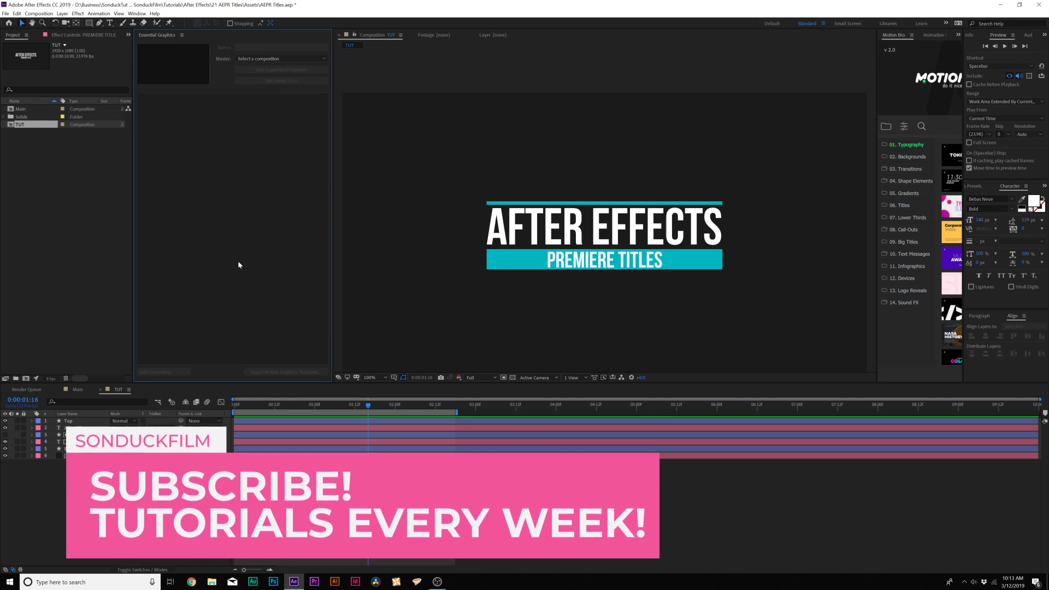
left_click(251, 59)
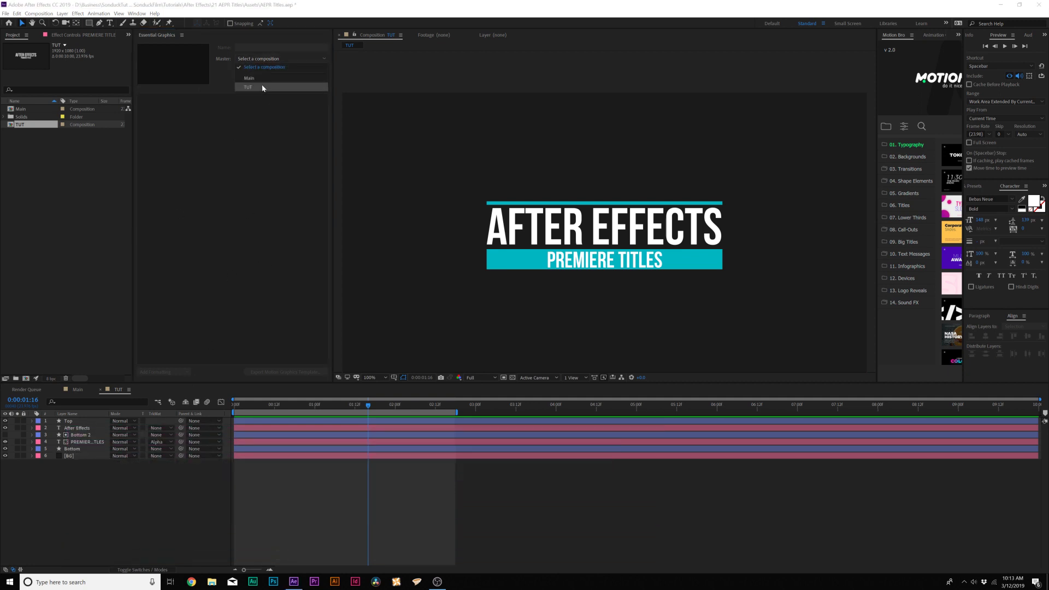
left_click(261, 86)
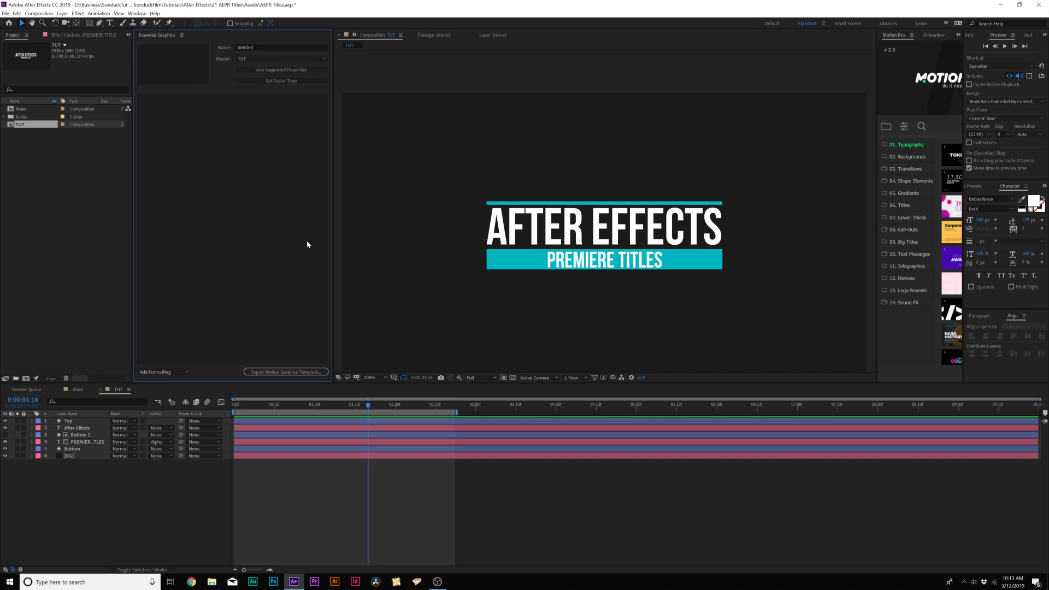
Set the poster time at 0:00:01:16 and name the template Title Template Tutorial 1.
left_click(261, 79)
left_click(262, 47)
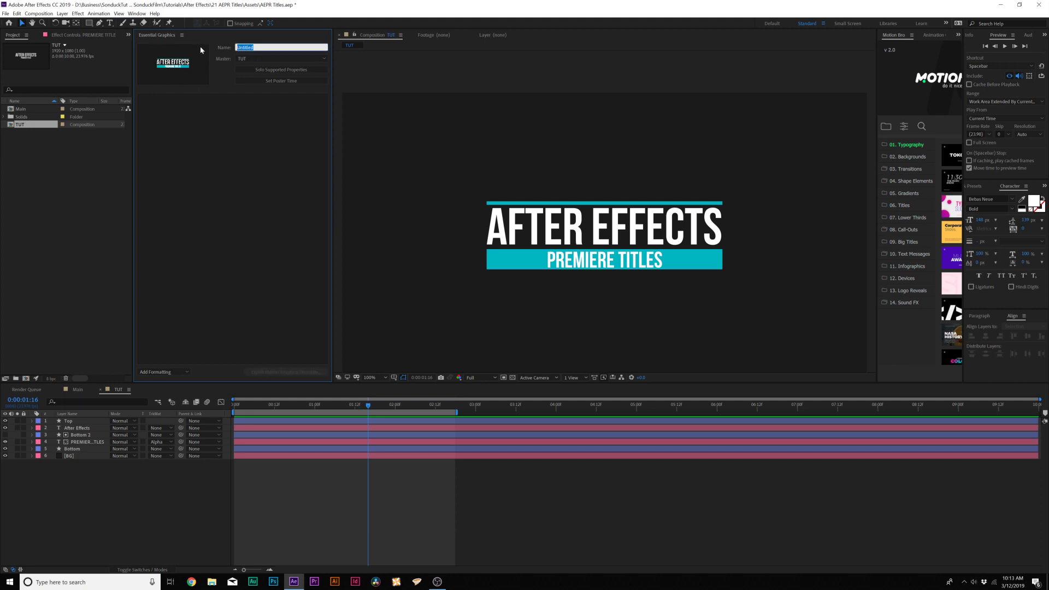
type("Title Template Tutorial 1")
key("Return")
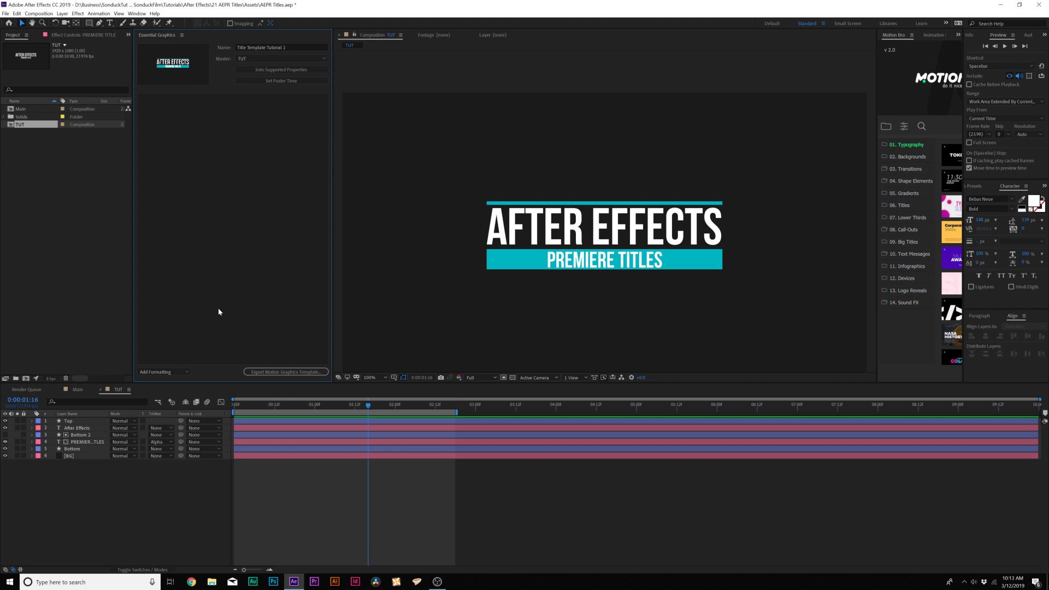
Solo the supported properties, look through which layer properties the template can use, and collapse the layers again.
left_click(267, 74)
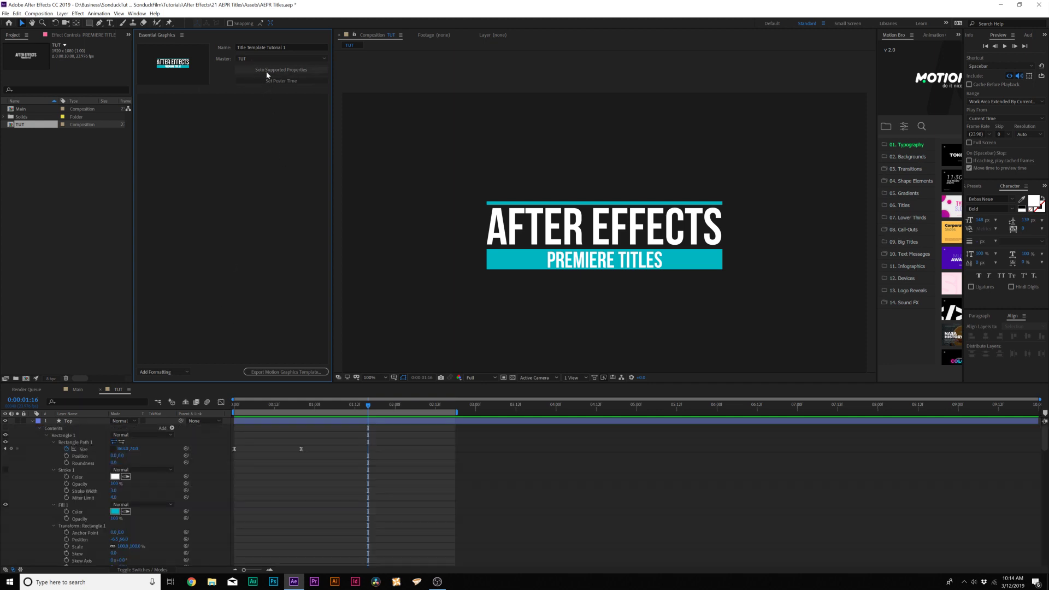
scroll(60, 497, "down", 5)
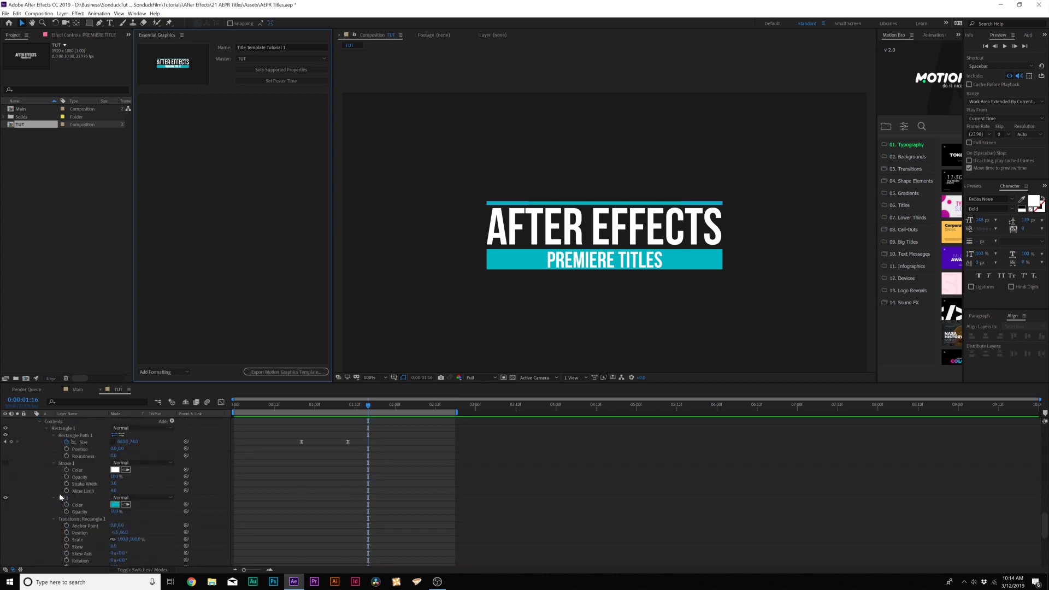
scroll(60, 496, "up", 5)
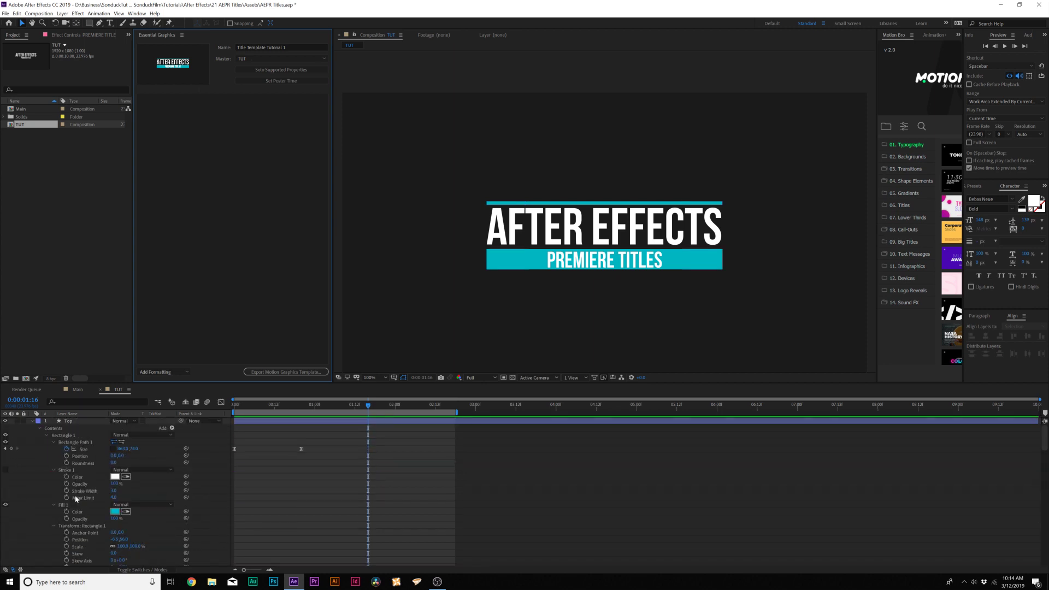
scroll(153, 488, "down", 4)
scroll(191, 491, "up", 1)
left_click(302, 473)
key("u")
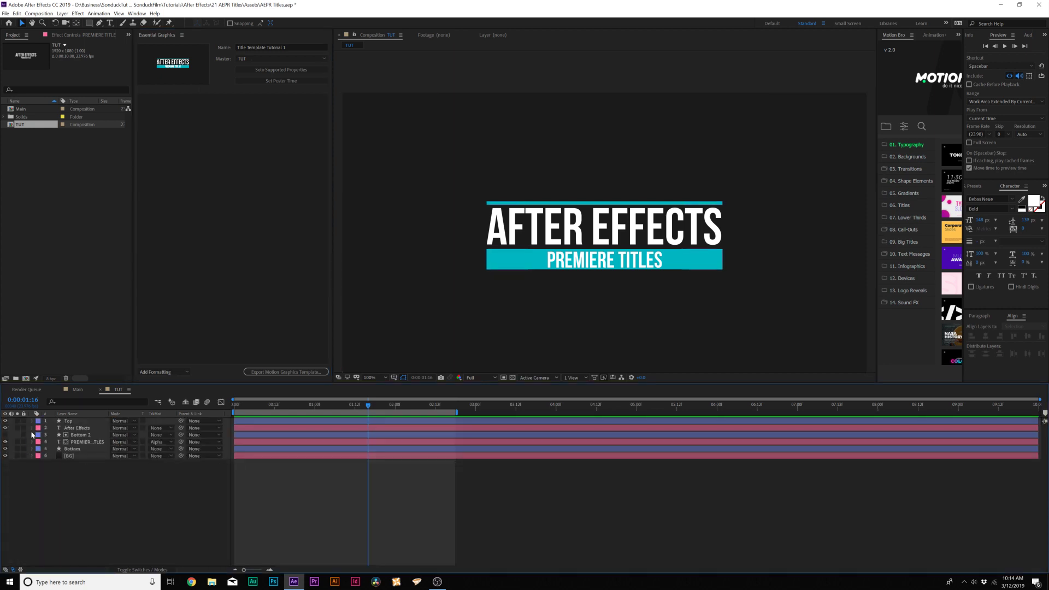
Add the After Effects layer's Source Text to the template and name the property Main Title.
left_click(32, 428)
left_click(39, 436)
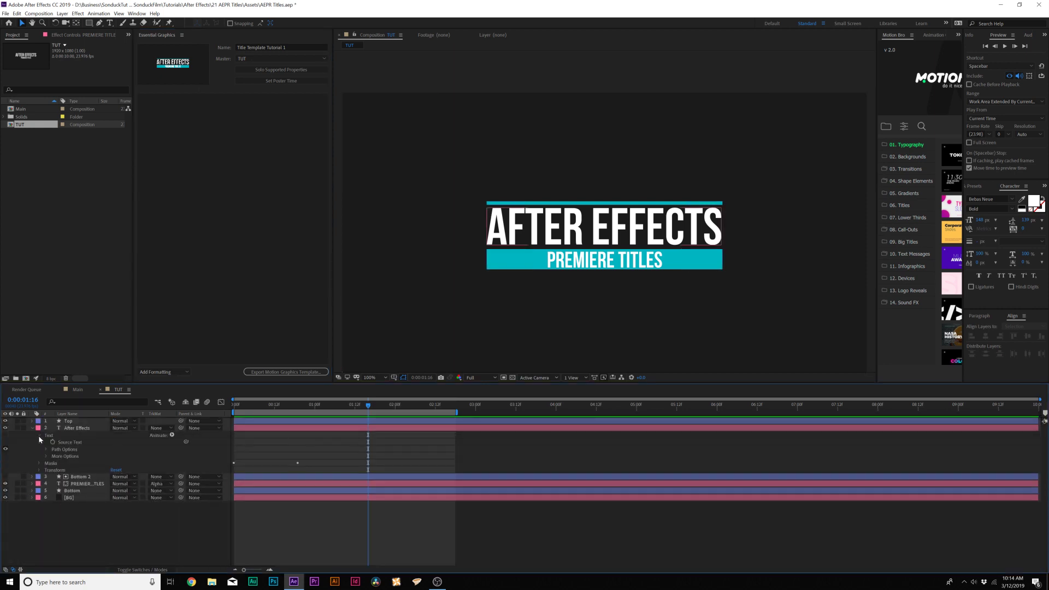
left_click(68, 442)
left_click_drag(102, 432, 174, 95)
left_click(173, 97)
type("Mai")
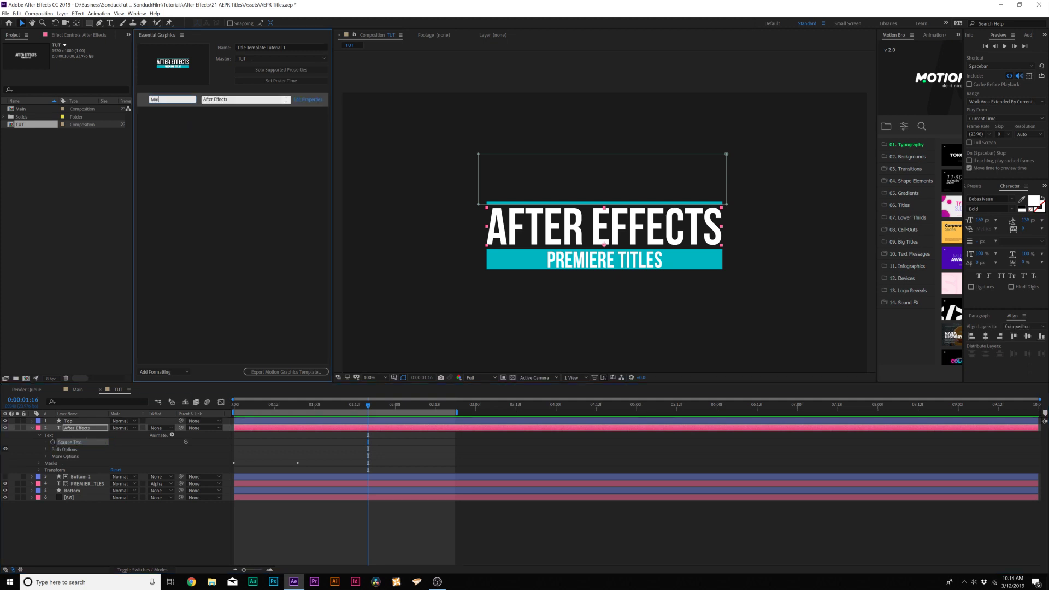
type("n Title")
left_click(129, 543)
Add the PREMIERE TITLES layer's Source Text to the template and name the property Sub Title.
left_click(50, 485)
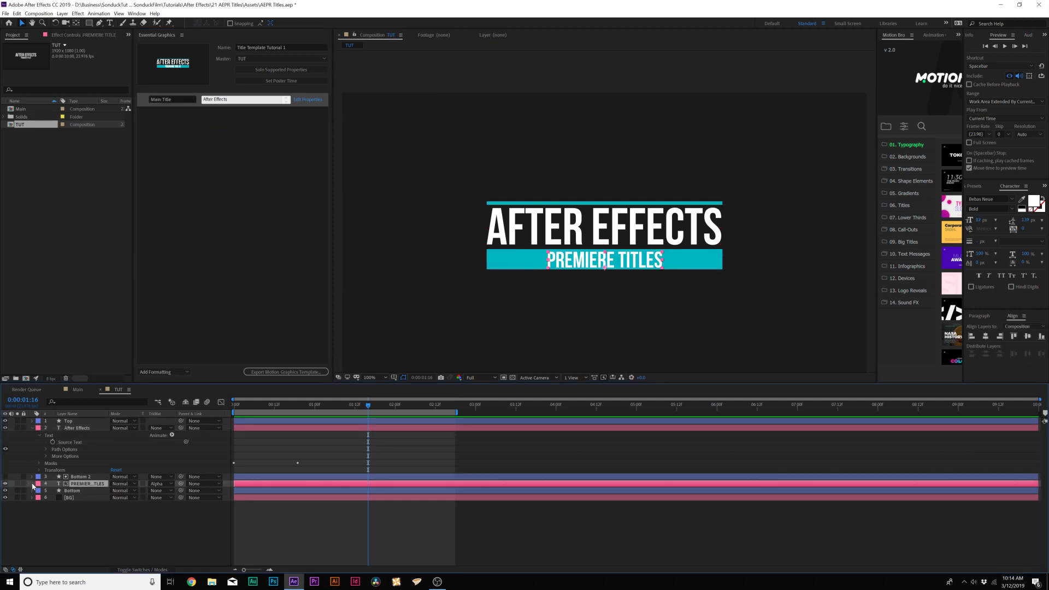
left_click(32, 483)
left_click(36, 495)
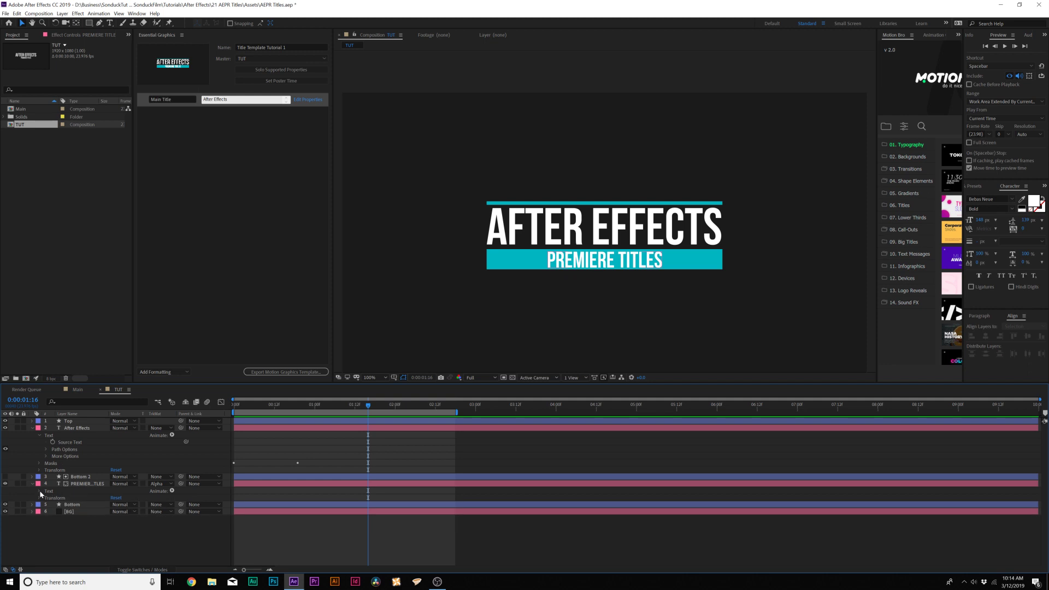
left_click(40, 492)
left_click_drag(69, 498, 113, 111)
left_click(179, 111)
type("Sub Title")
key("Return")
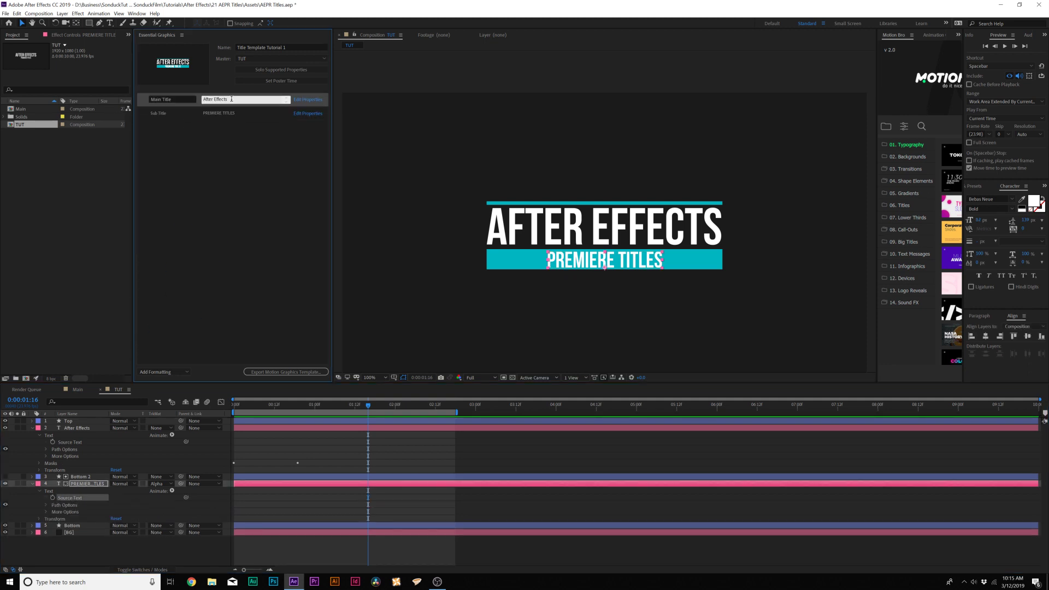
Try the text HELLO in the Main Title property and undo the change.
left_click_drag(235, 99, 179, 95)
type("HELLO")
left_click(229, 173)
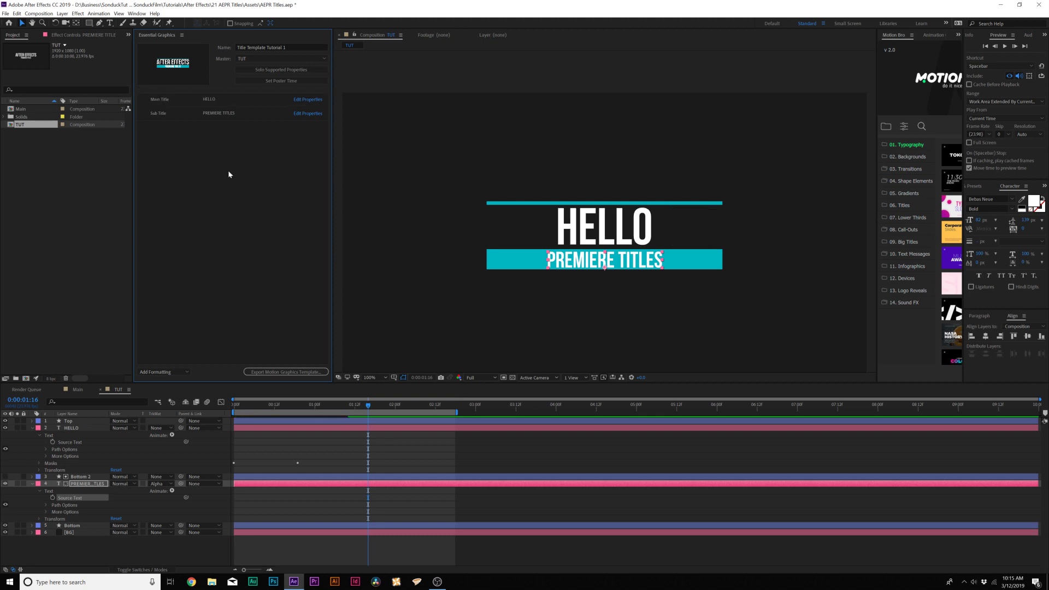
key("ctrl+z")
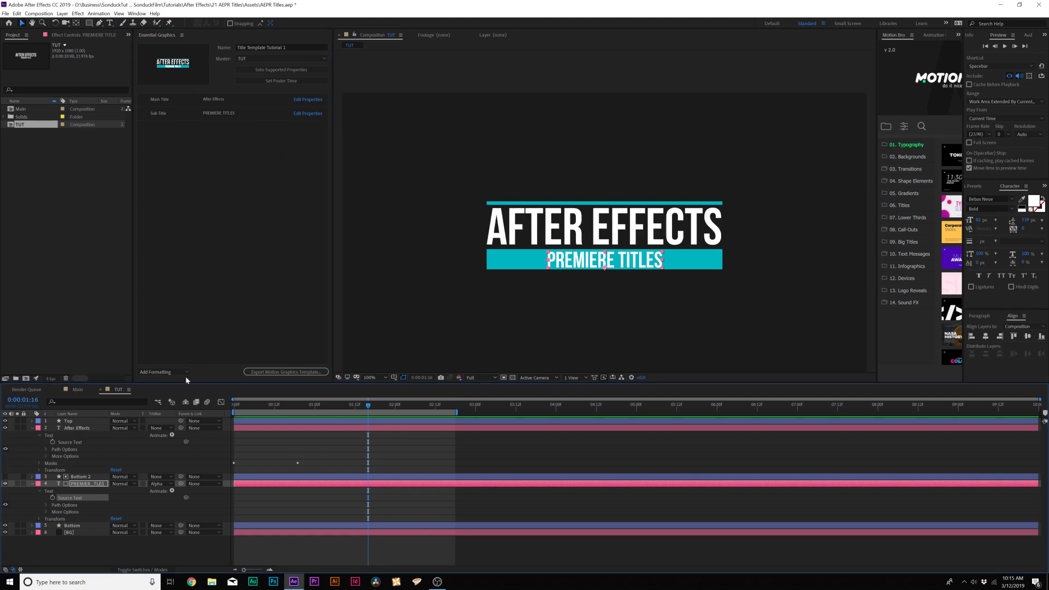
Collapse the text layers, add the Top layer's rectangle fill color to the template, and name it Top Color.
left_click(31, 429)
left_click(32, 441)
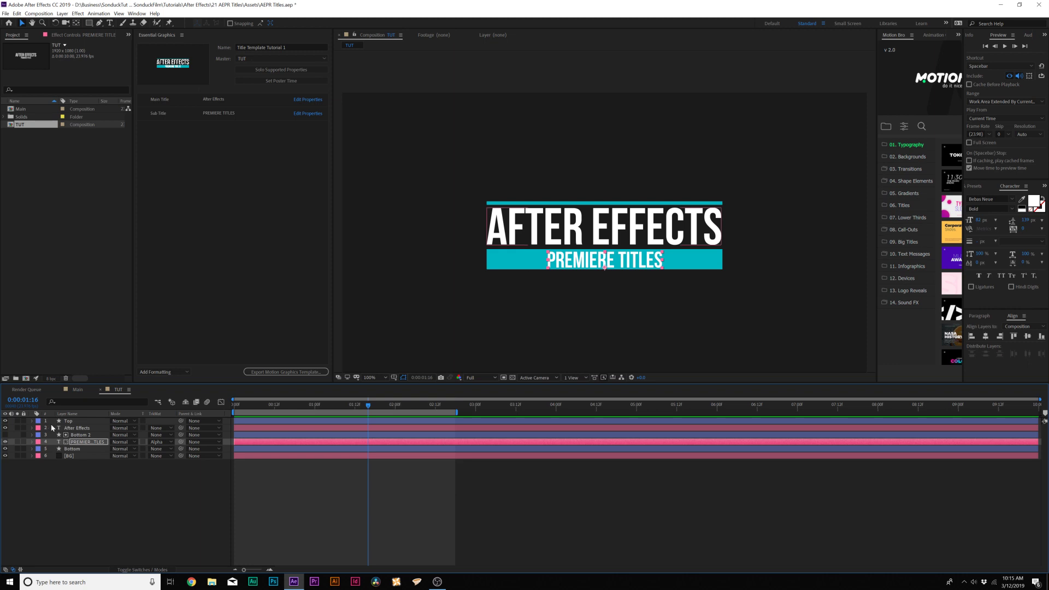
left_click(64, 422)
left_click(32, 421)
left_click(32, 421)
left_click(32, 421)
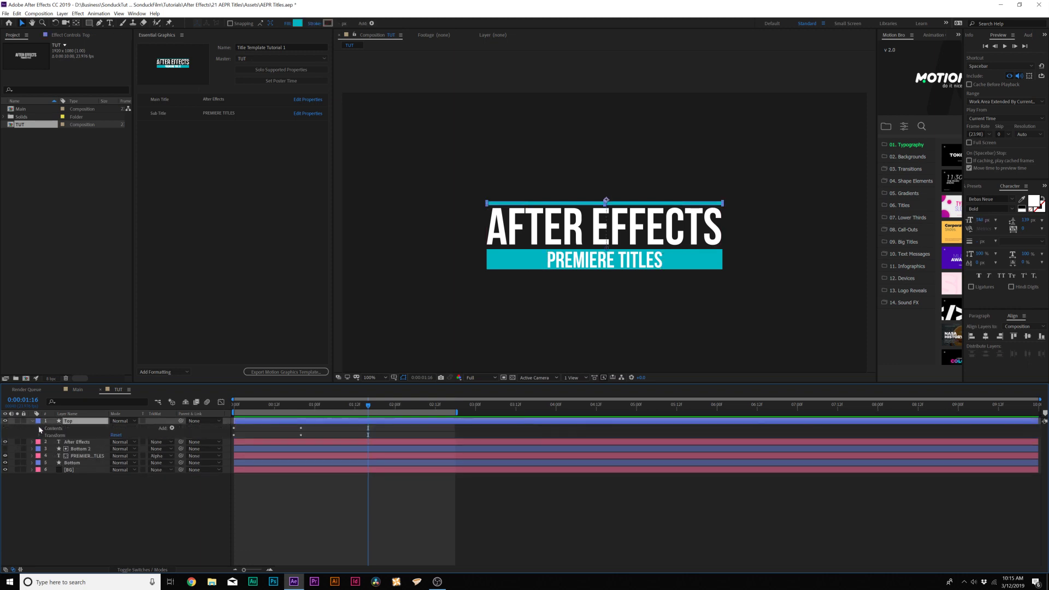
left_click(40, 428)
left_click(46, 436)
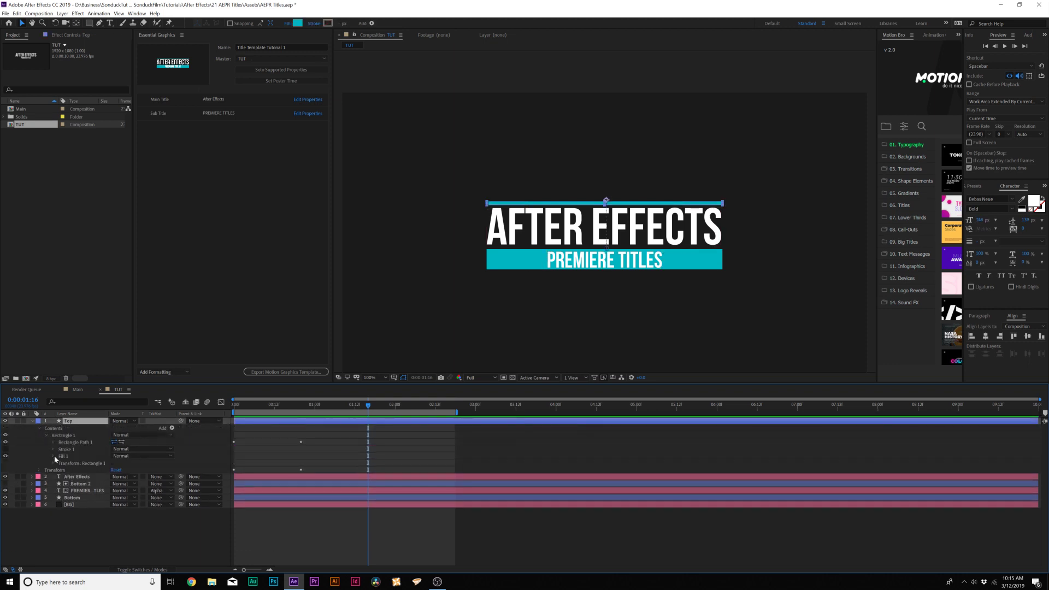
left_click(53, 456)
left_click_drag(85, 477, 175, 146)
left_click(171, 124)
left_click(170, 126)
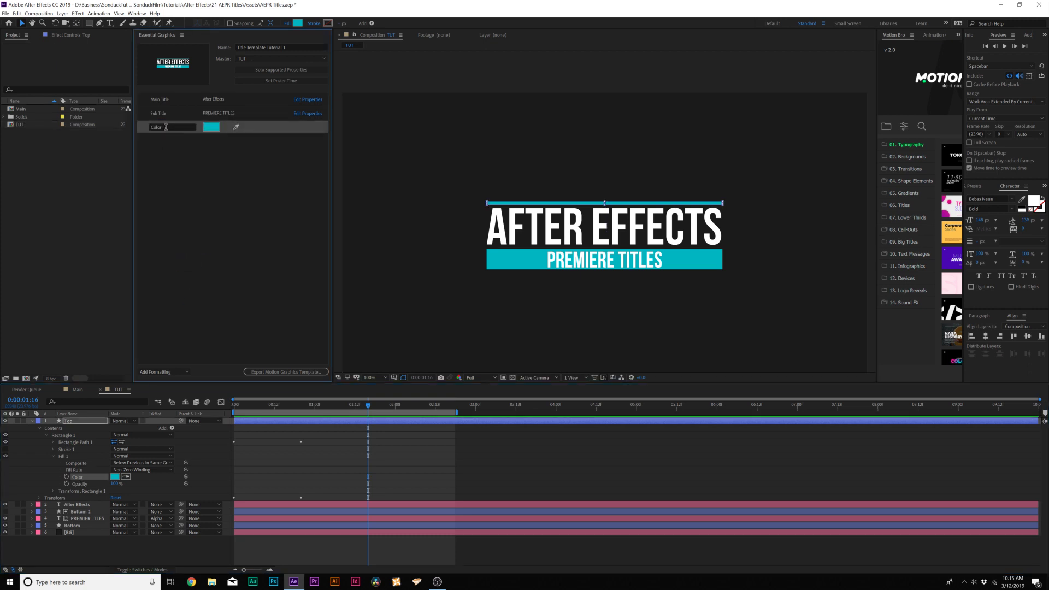
key("Left")
left_click(208, 214)
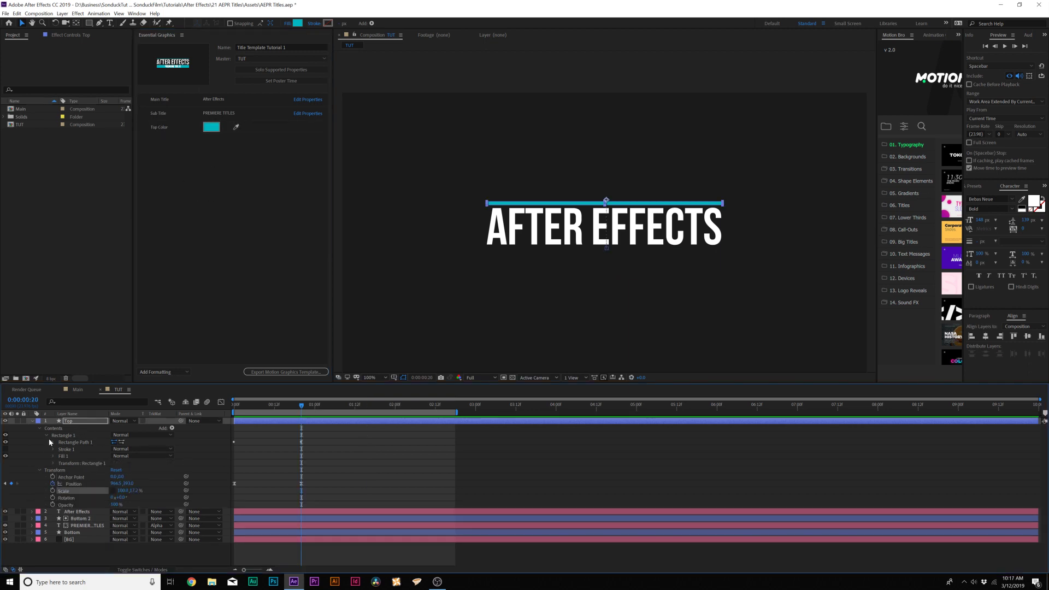
Move the current time to 0:00:01:11 and add the Top layer's Scale to the template as Top Scale.
left_click(53, 442)
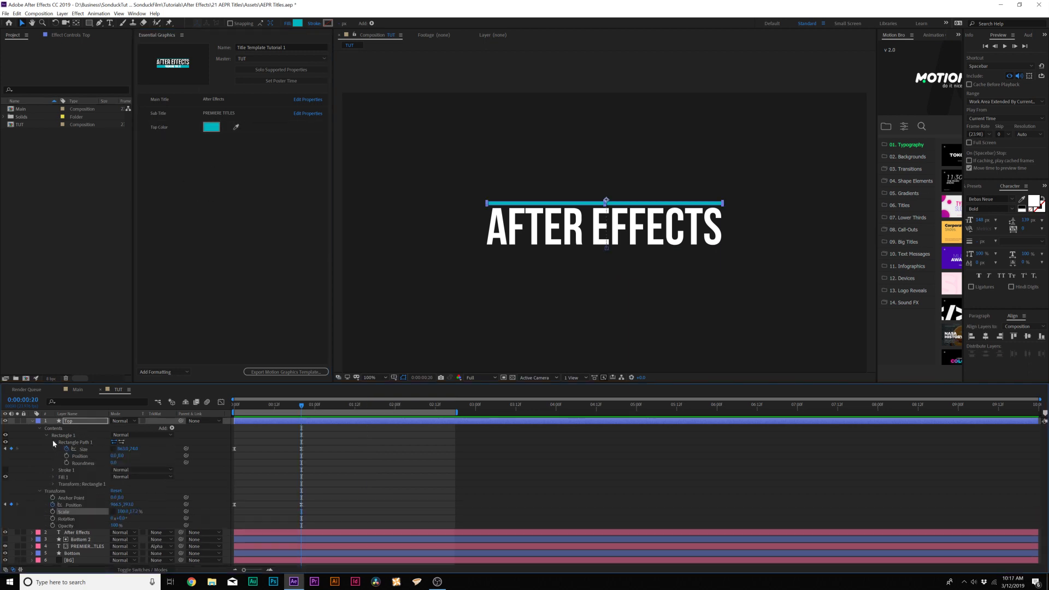
left_click(94, 449)
left_click_drag(328, 407, 352, 411)
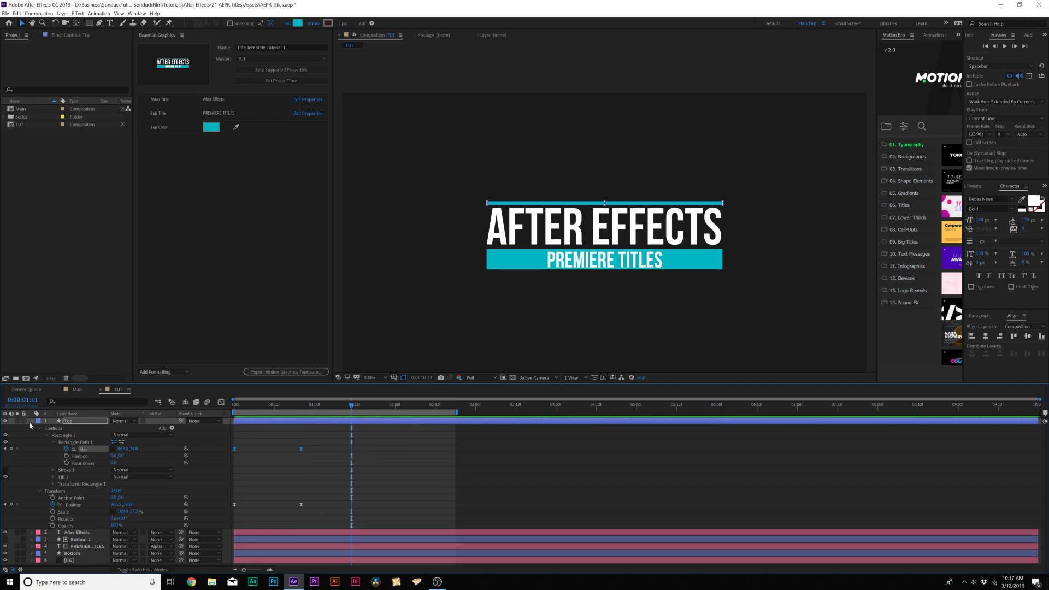
key("s")
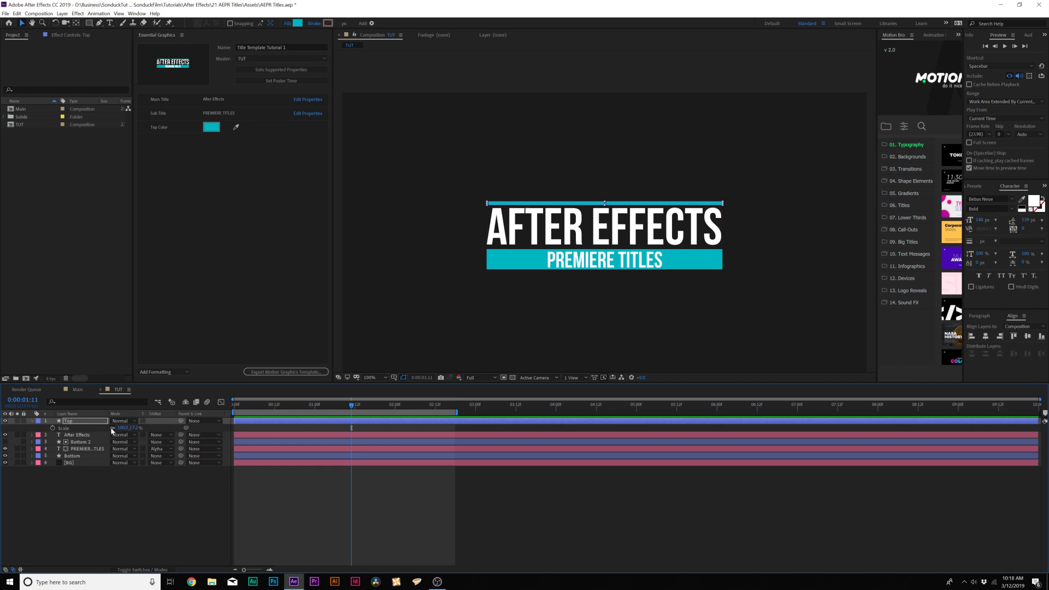
left_click(60, 428)
left_click_drag(60, 429, 181, 183)
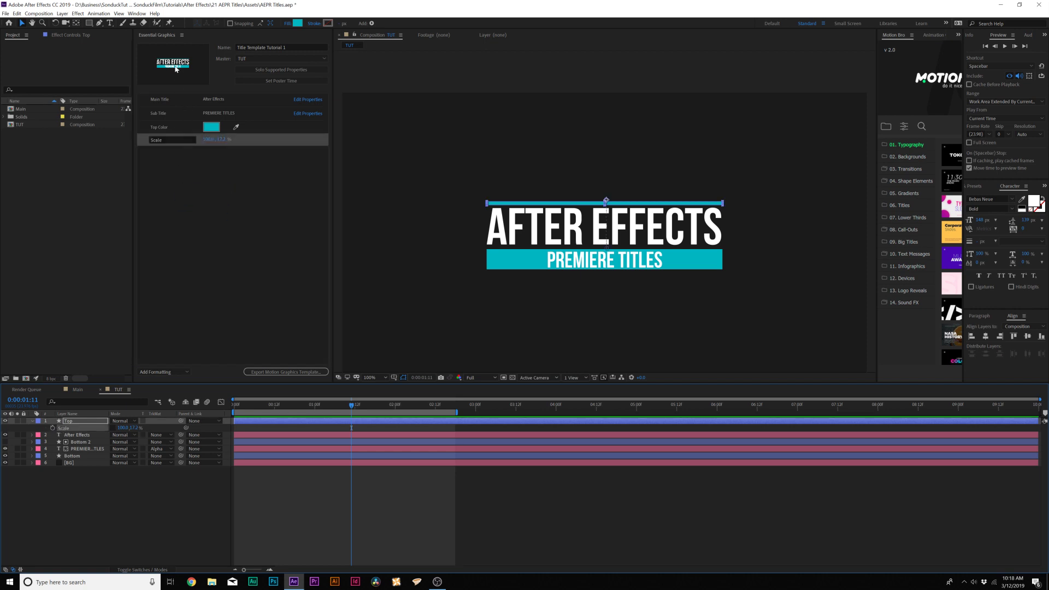
left_click_drag(210, 139, 211, 141)
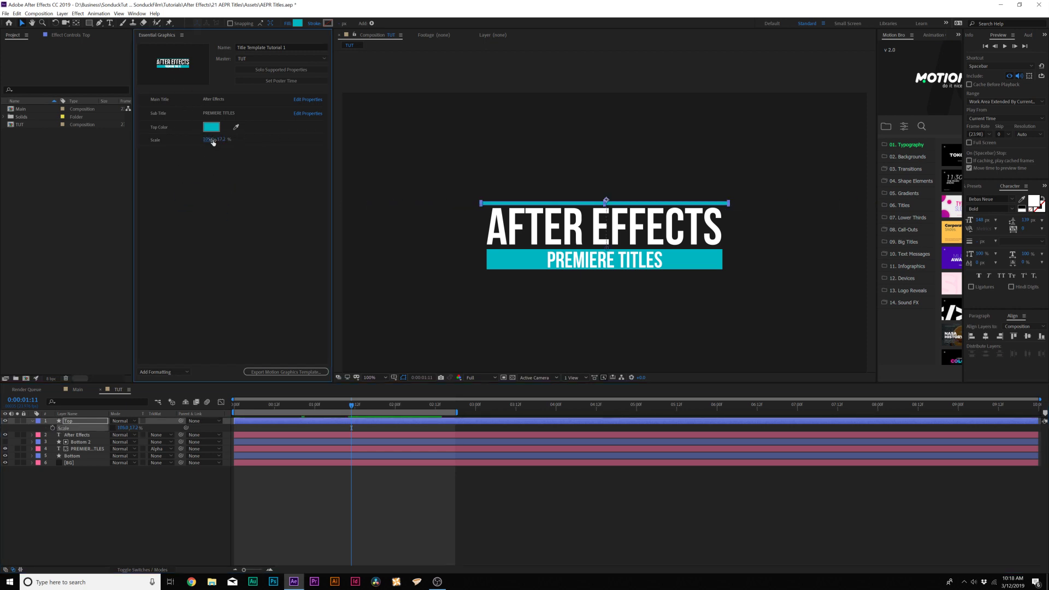
left_click(154, 140)
left_click(152, 140)
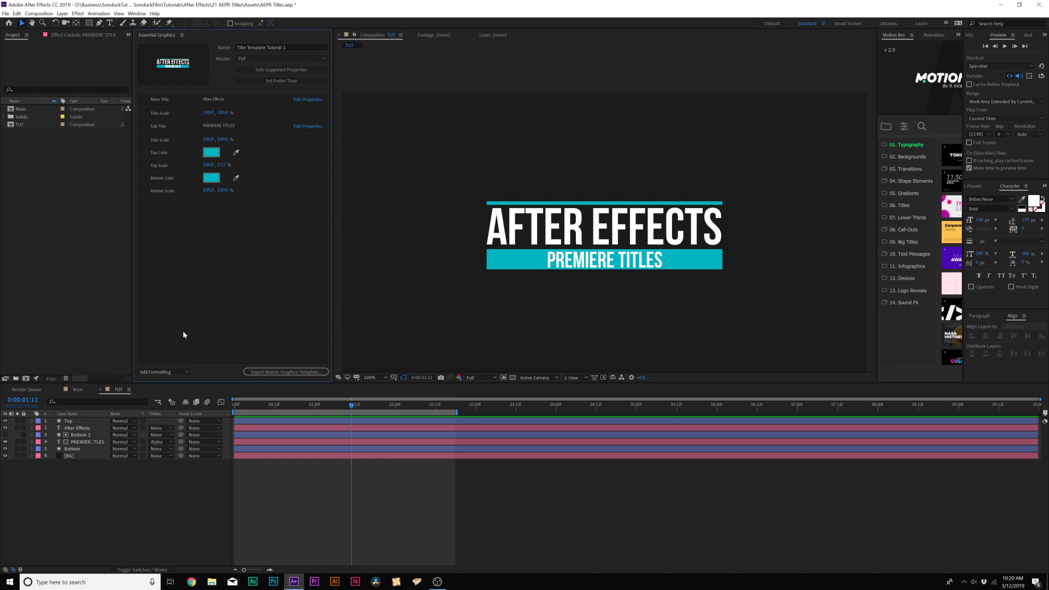
Add a comment named MAIN TITLE and place it above the Main Title property.
left_click(176, 374)
left_click(158, 380)
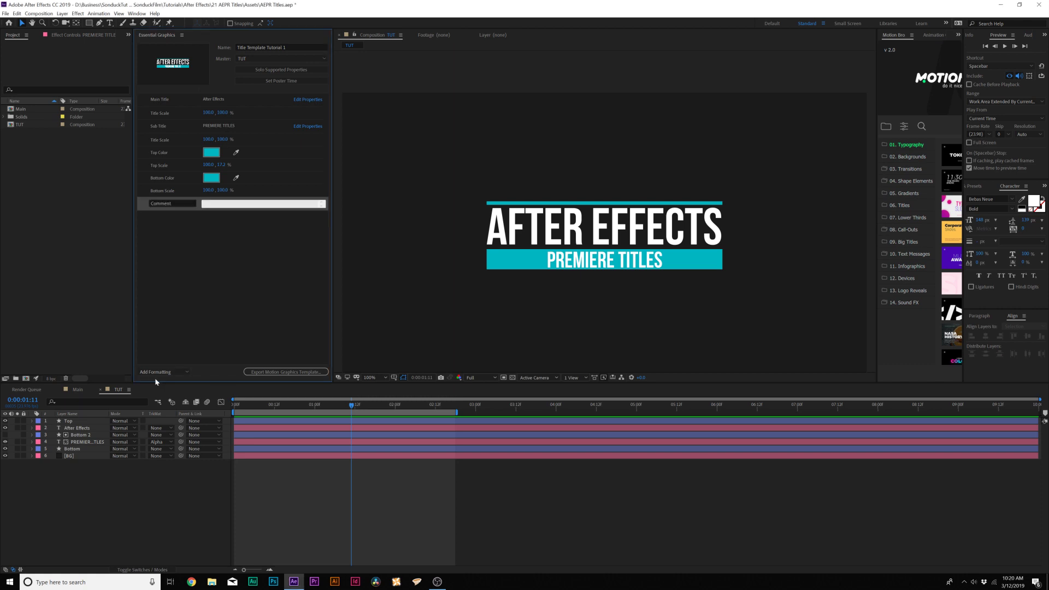
left_click(182, 203)
type("Main")
left_click(215, 245)
left_click_drag(176, 206, 167, 96)
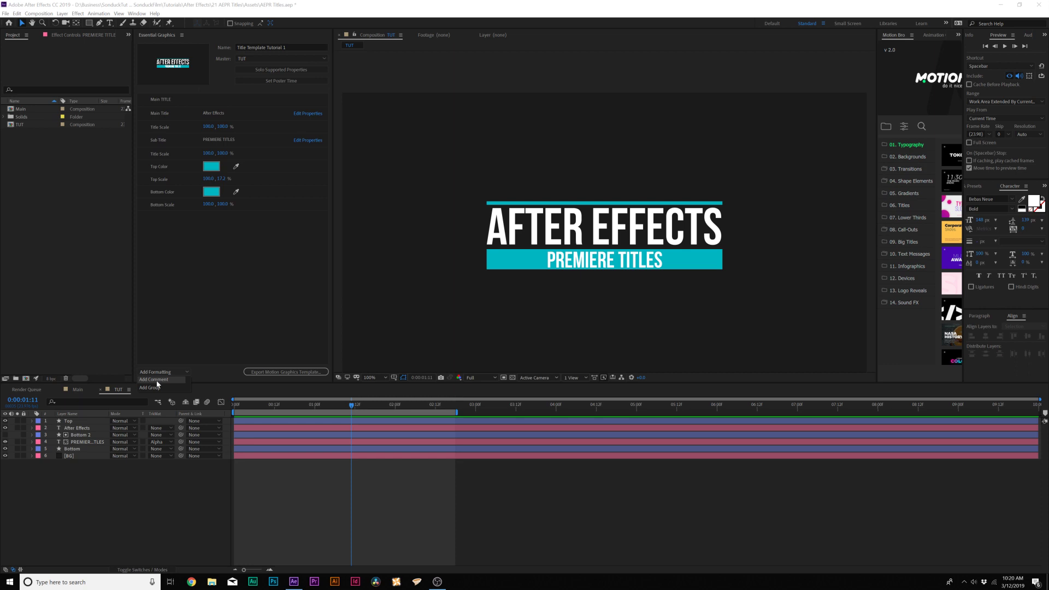
Add a blank comment and move it below the main title's Title Scale as a spacer.
left_click(157, 380)
type("=")
key("Return")
double_click(154, 218)
left_click(168, 234)
left_click_drag(162, 219, 163, 132)
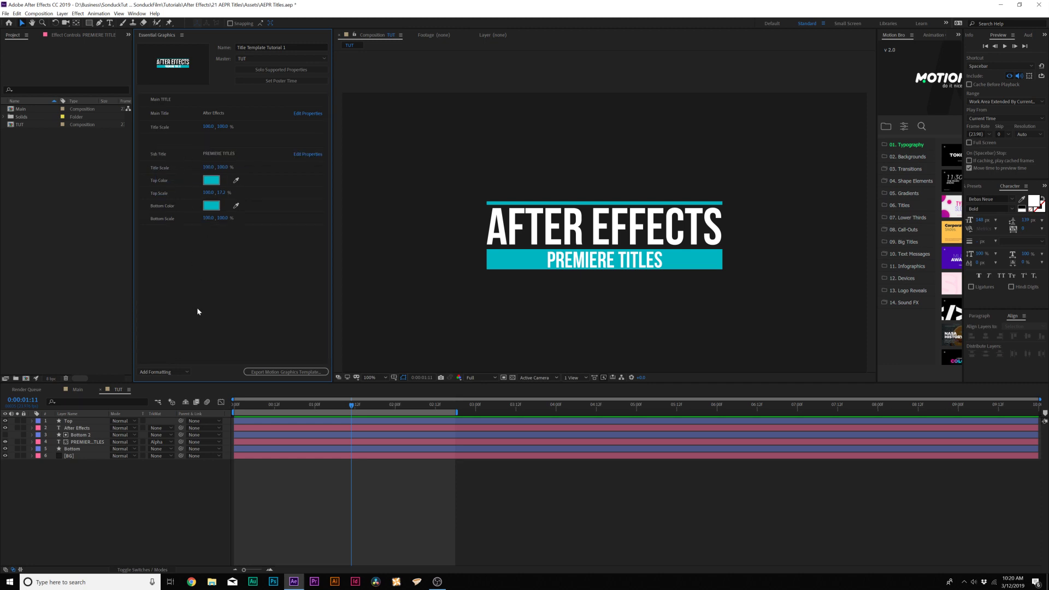
Add a comment named Sub Title and place it directly above the Sub Title property.
left_click(160, 371)
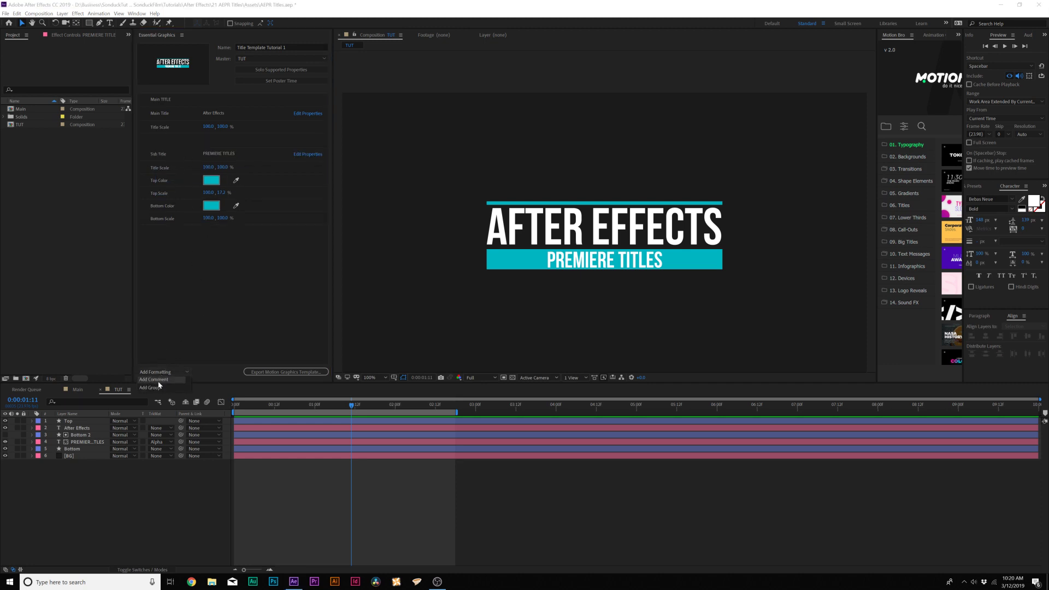
left_click(158, 382)
type("Su")
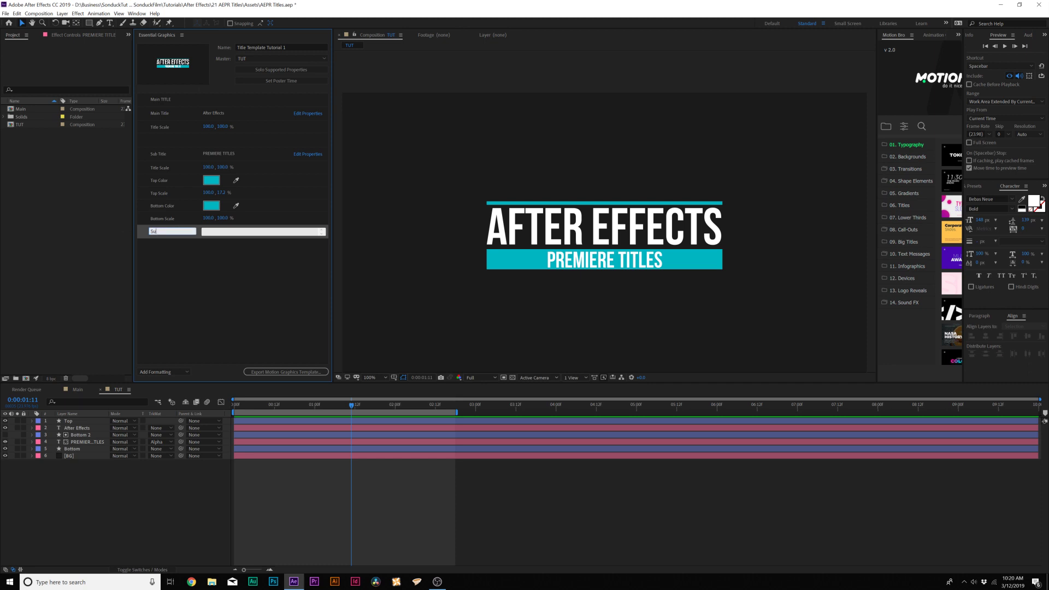
type("b Titl")
left_click(189, 244)
left_click_drag(170, 232, 166, 148)
Add another comment to the template's property list.
left_click(161, 372)
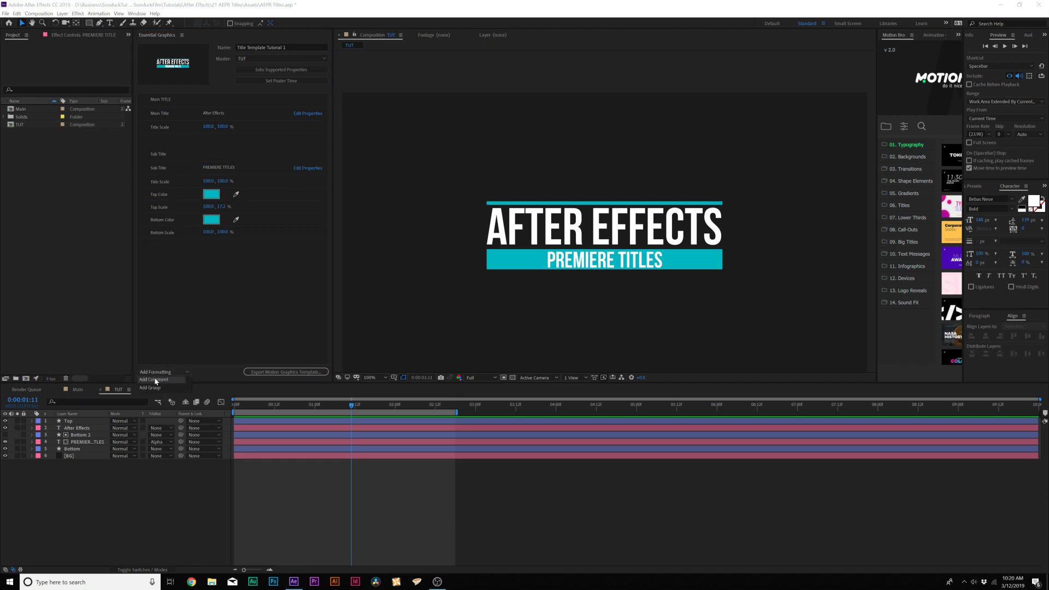
left_click(156, 380)
left_click(186, 287)
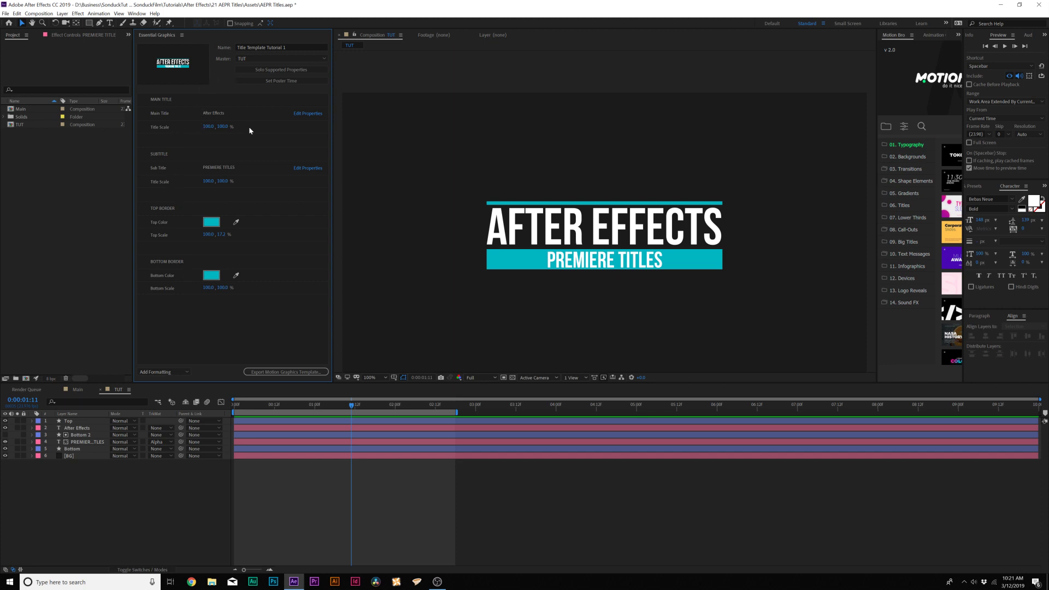
Export the Motion Graphics template to the Local Templates Folder with the keyword Title Template Tutorial.
left_click(276, 374)
left_click(538, 301)
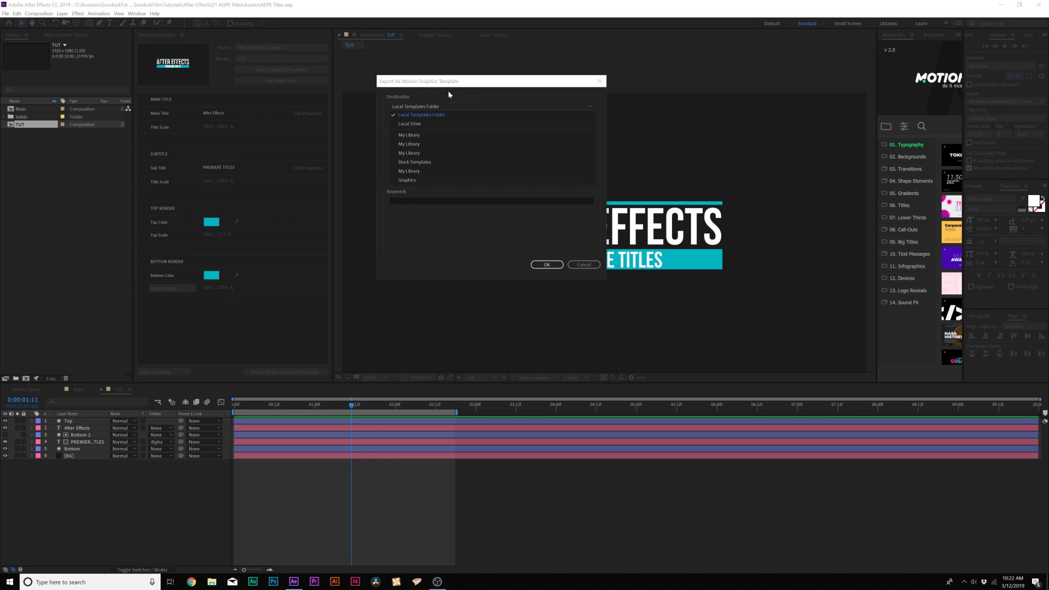
left_click(519, 200)
type("Title Template Tutorial")
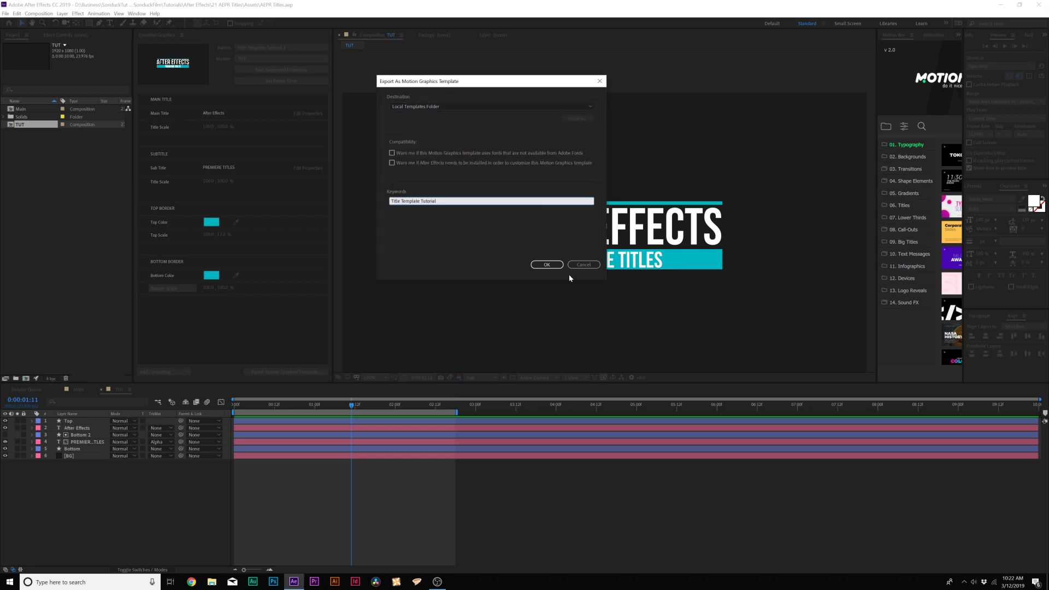
left_click(547, 264)
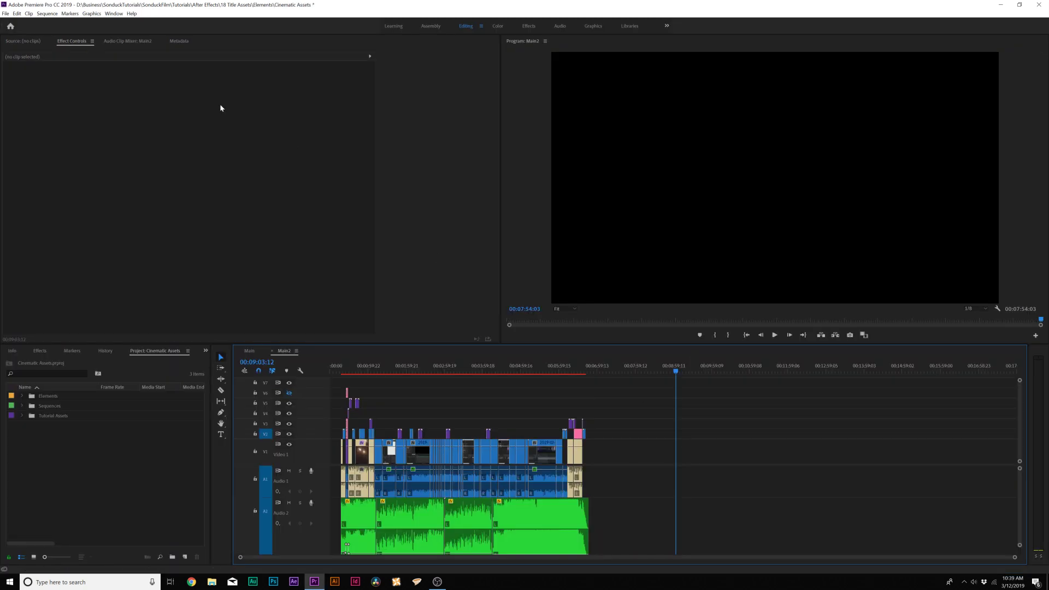
Switch to Premiere Pro, show Essential Graphics, and widen its template browser.
left_click(113, 13)
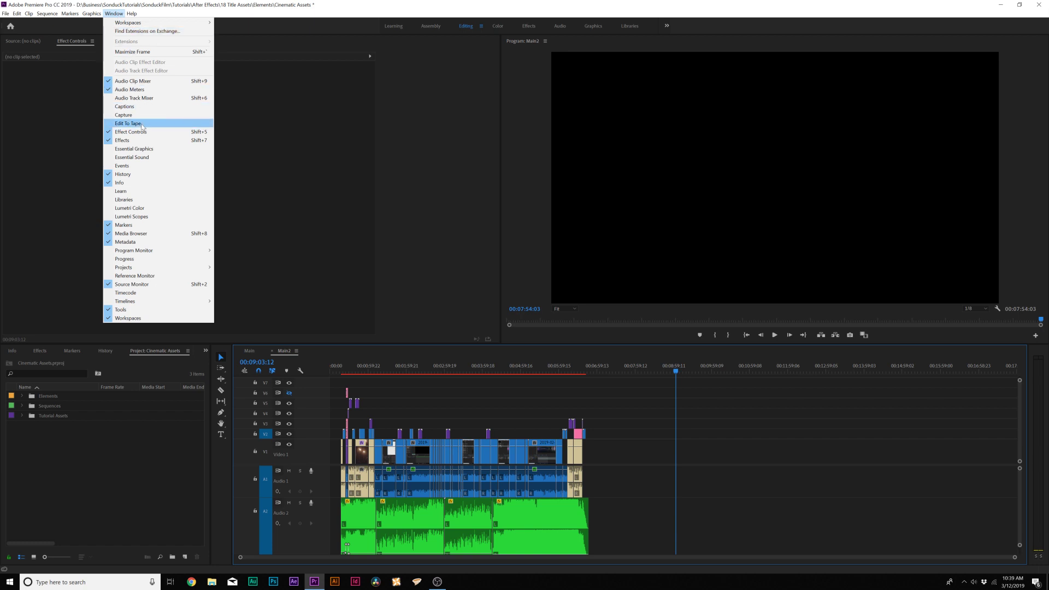
left_click(141, 149)
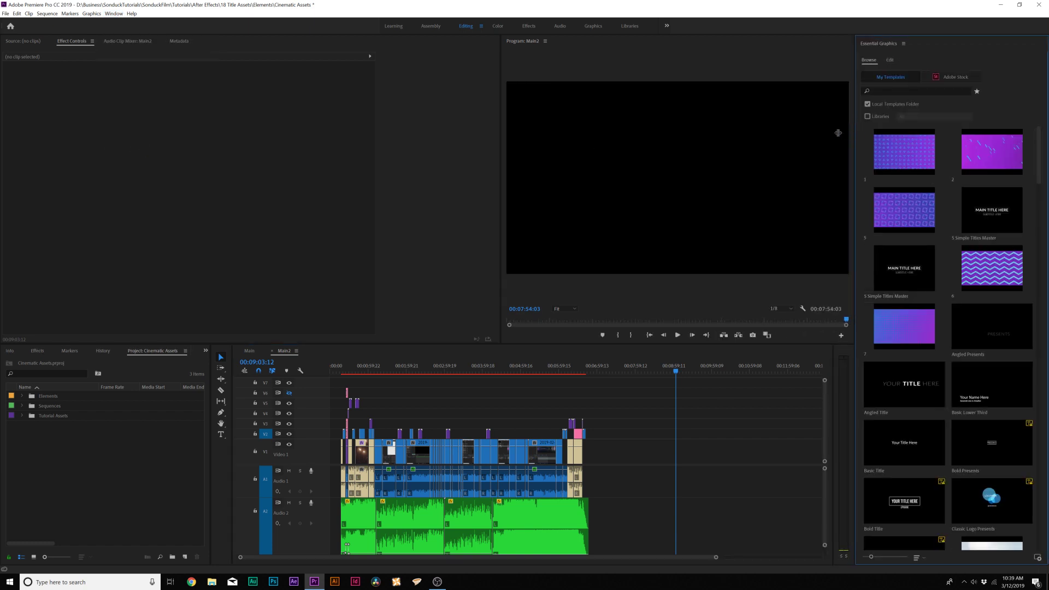
left_click_drag(854, 133, 830, 130)
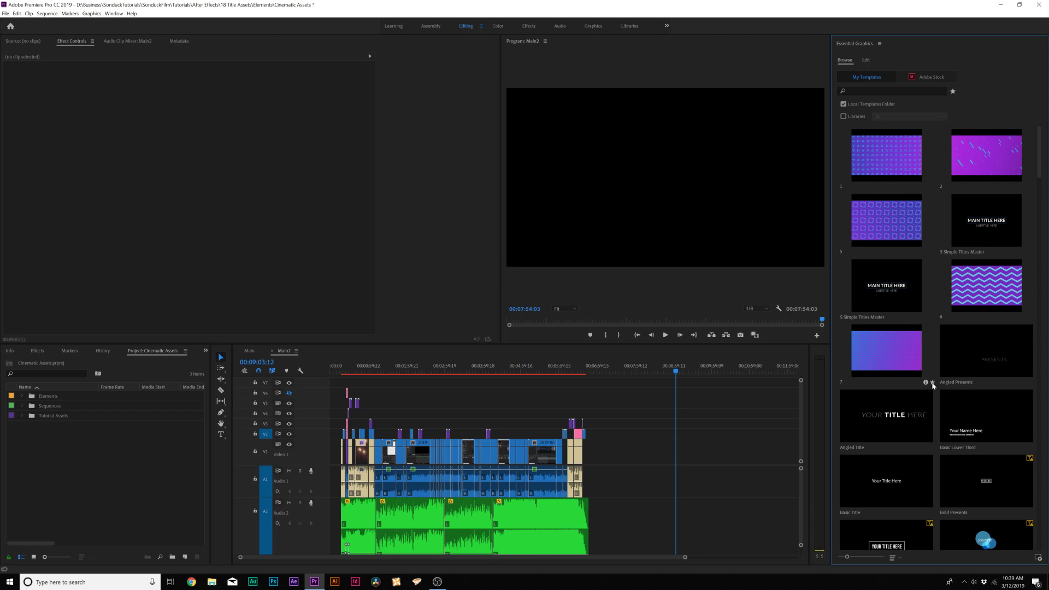
Find Title Template Tutorial 1 among the local templates, place it on track V1 at the playhead, and play it back.
scroll(931, 381, "down", 15)
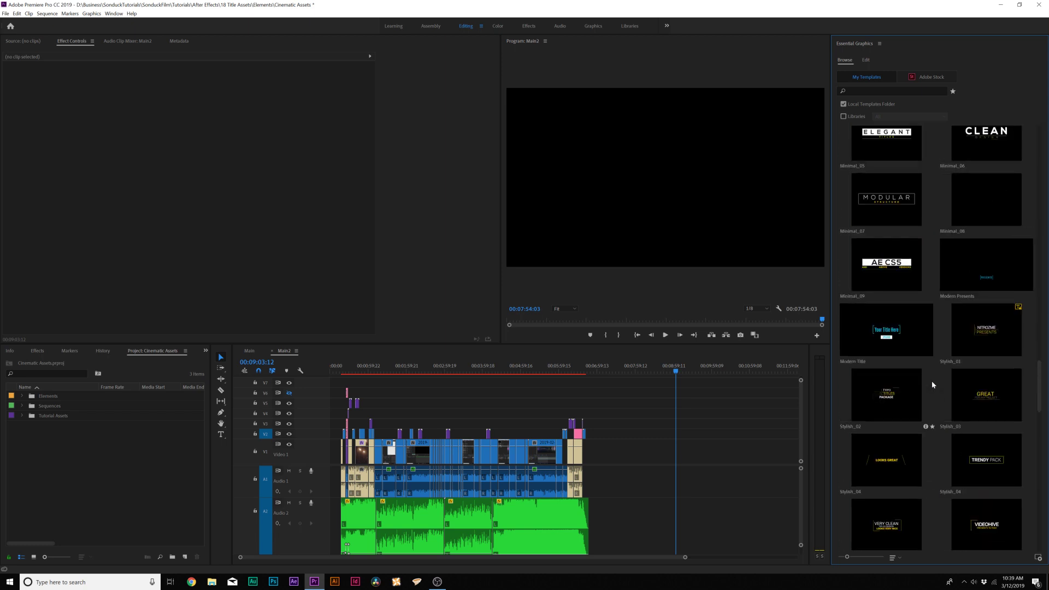
scroll(931, 385, "down", 10)
left_click(960, 409)
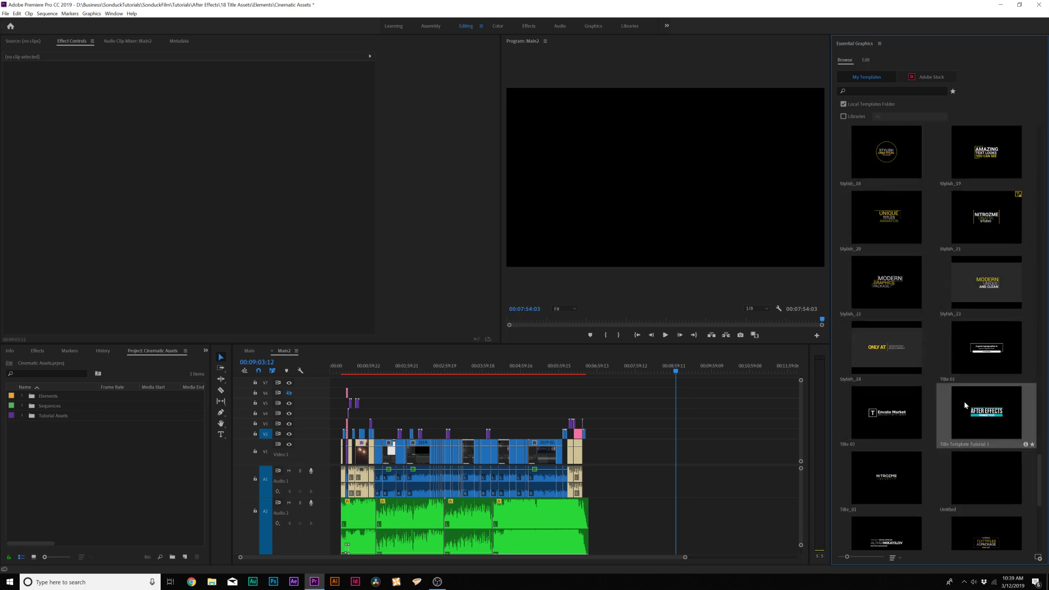
left_click_drag(964, 418, 678, 461)
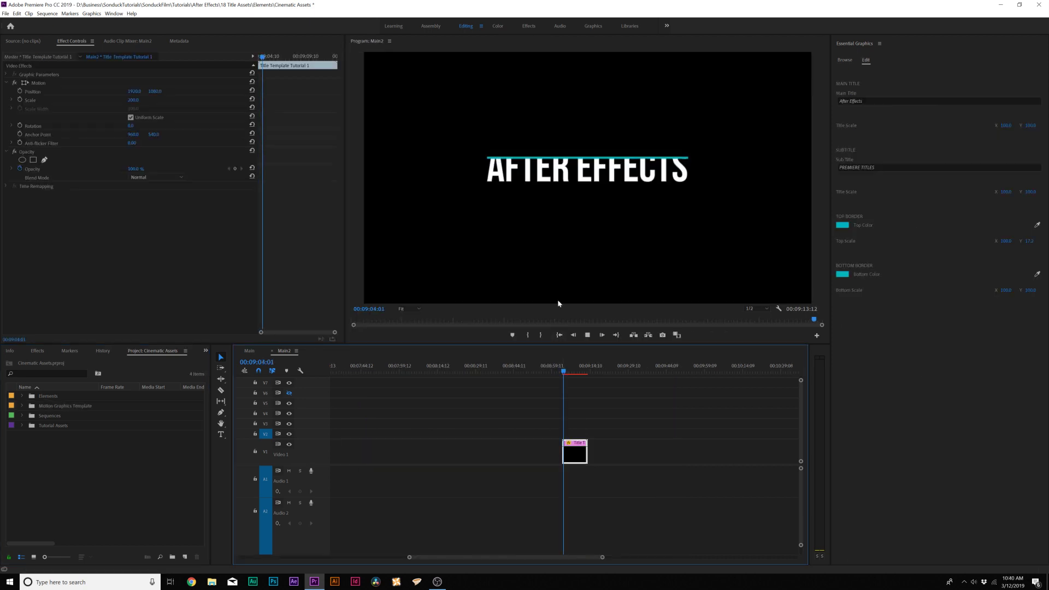
key("space")
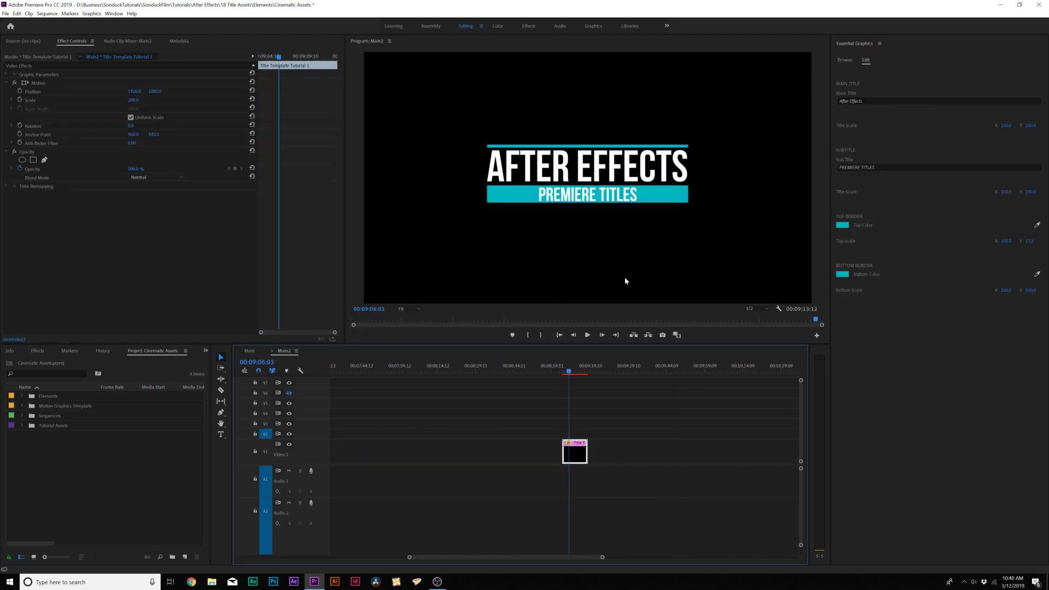
Set the template's Main Title to SONDUCK and its Top Color to the copied pink of the bottom border.
left_click(865, 62)
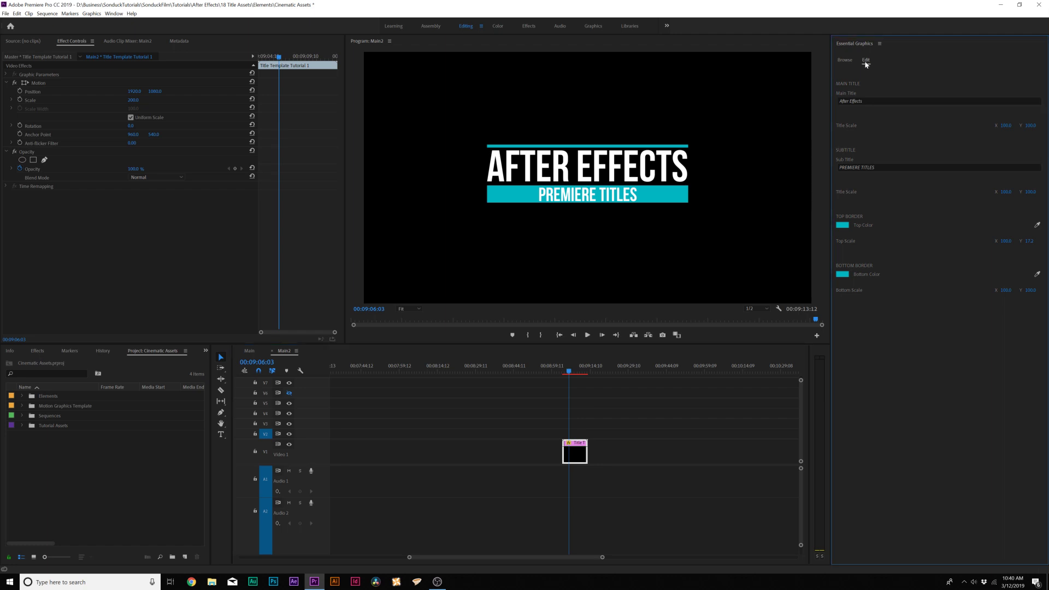
left_click(864, 102)
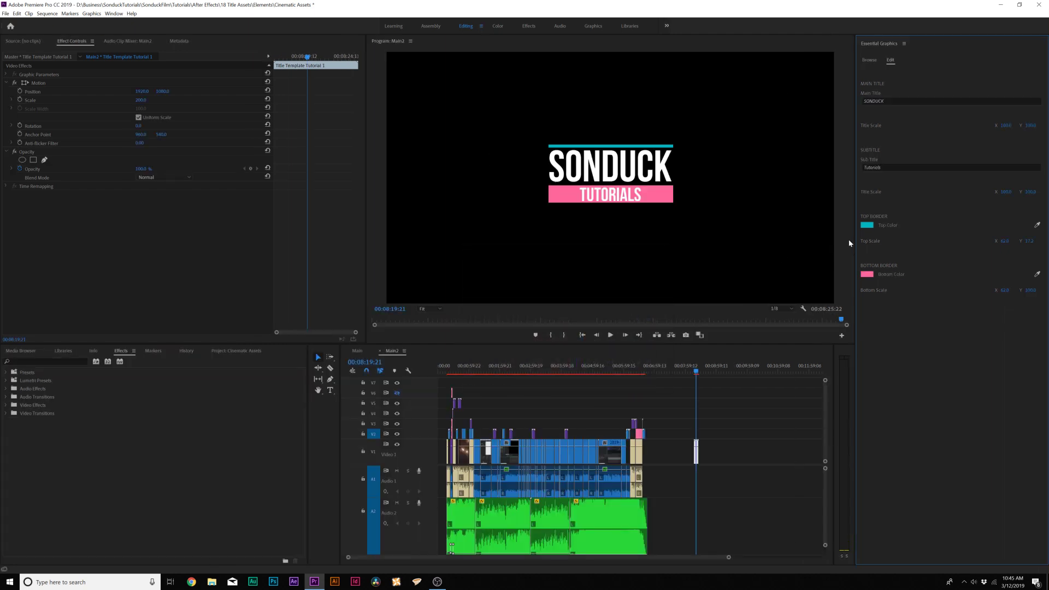
left_click(869, 226)
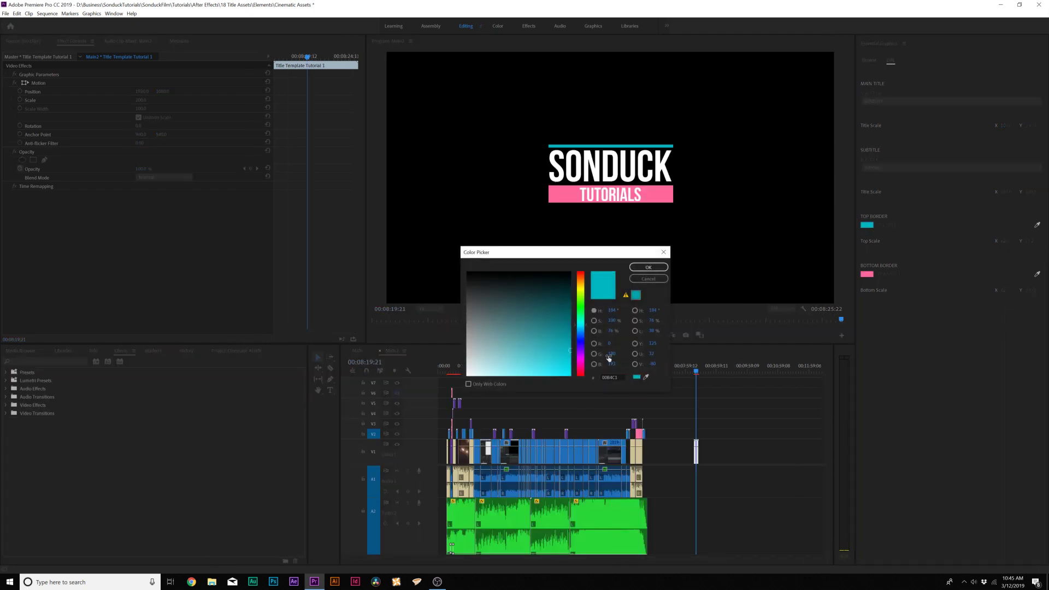
left_click(621, 376)
type("ff689a")
left_click(648, 267)
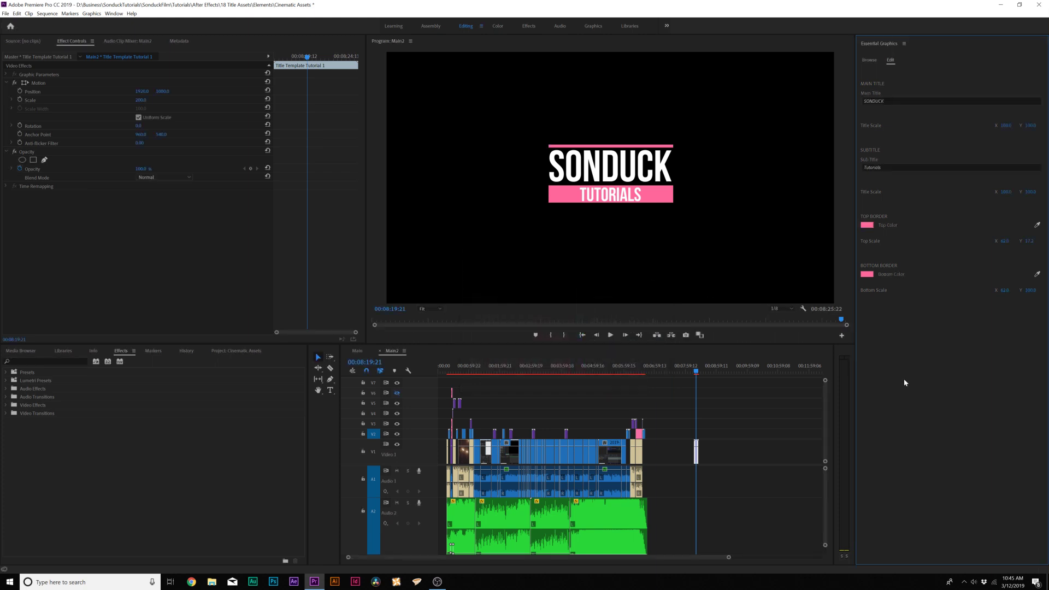